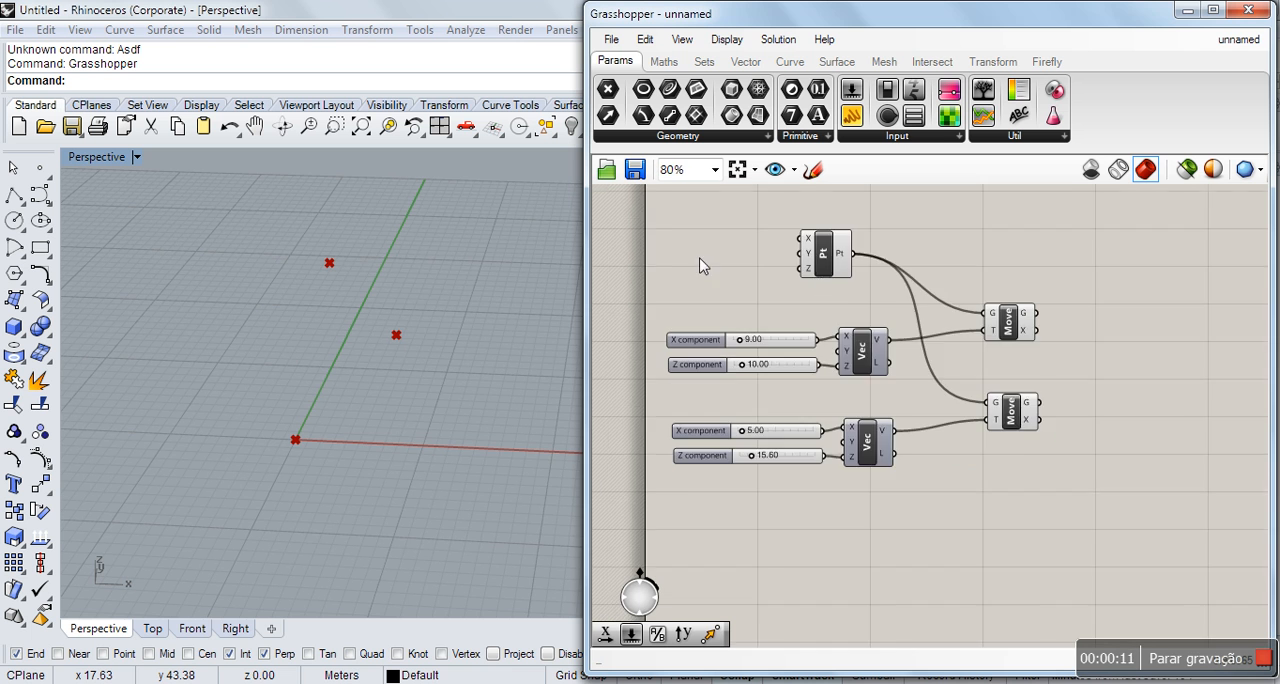
# Add an Arc 3Pt component to the canvas beside the two Move components.
pyautogui.scroll(1, 1137, 275)
pyautogui.doubleClick(1151, 332)
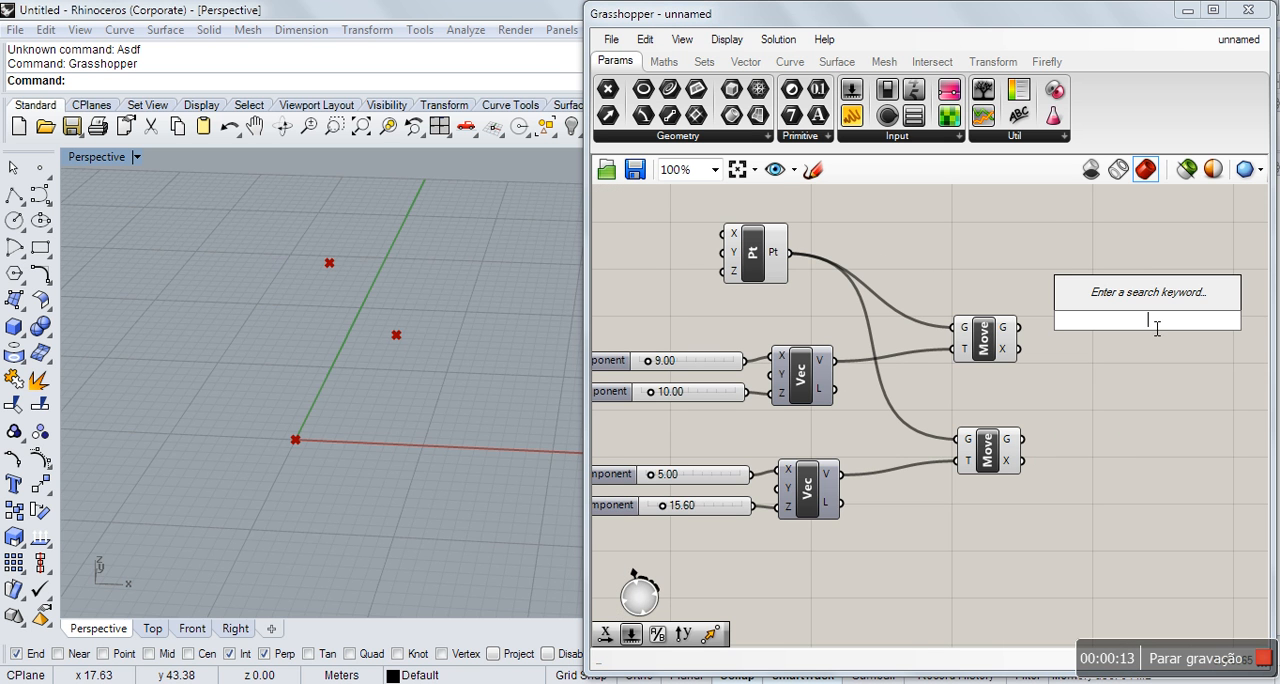
pyautogui.write('arc')
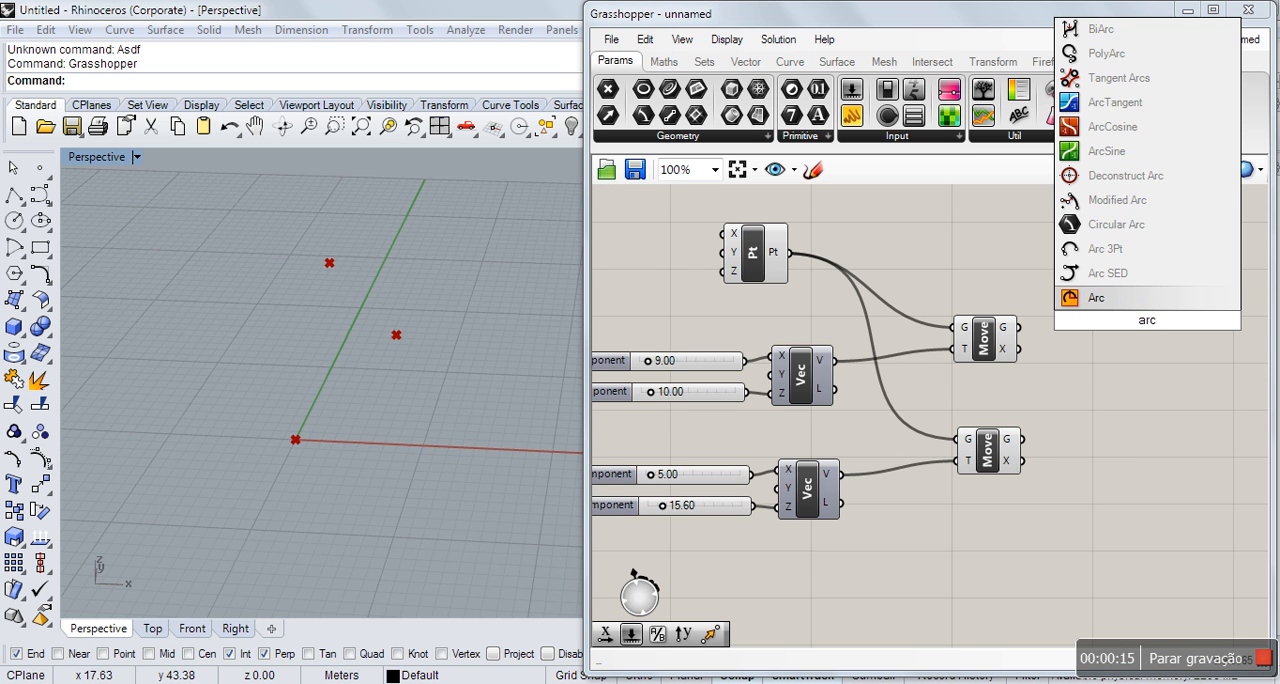
pyautogui.click(1104, 249)
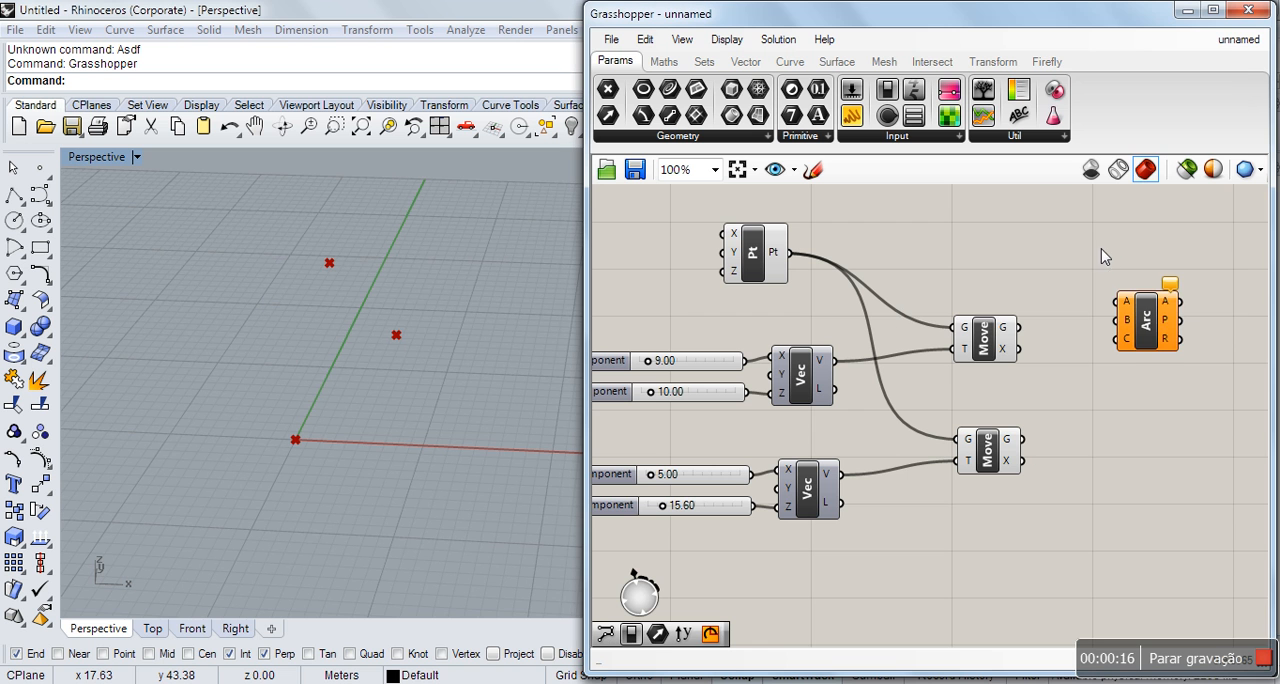
pyautogui.click(1147, 320)
pyautogui.click(1102, 318)
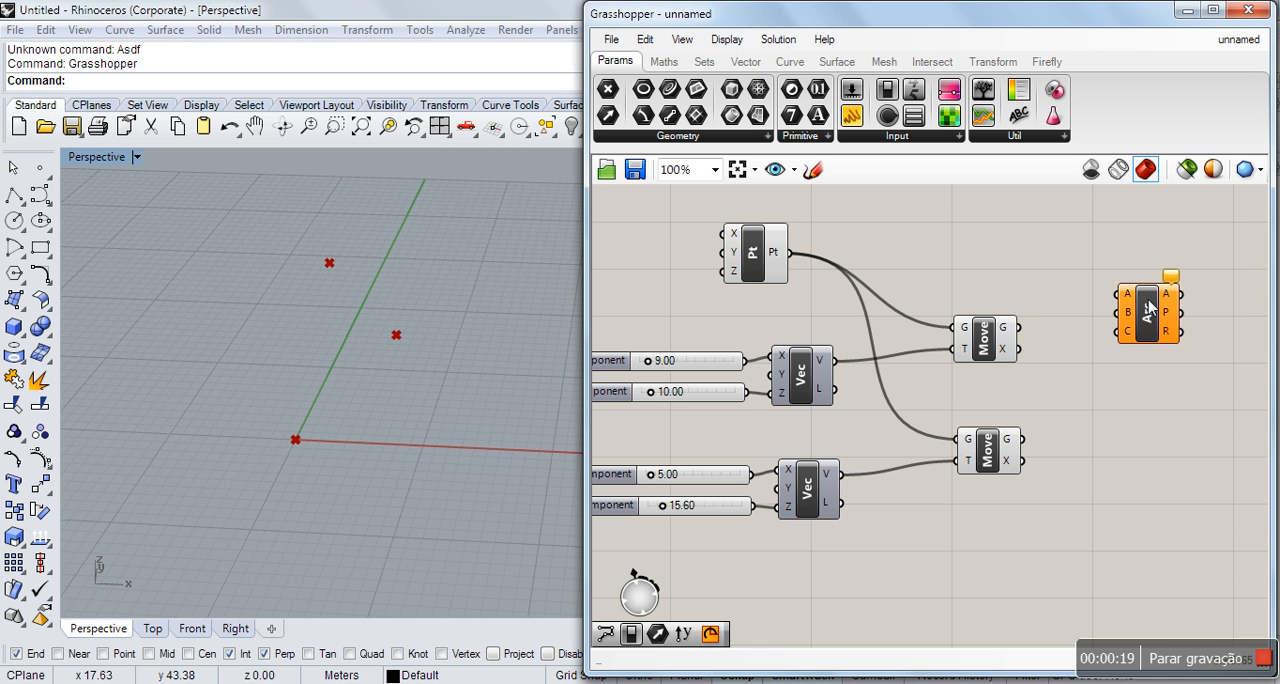
# Wire the Pt output into the arc's A input, the upper Move's geometry into B and the lower Move's geometry into C.
pyautogui.scroll(2, 1168, 292)
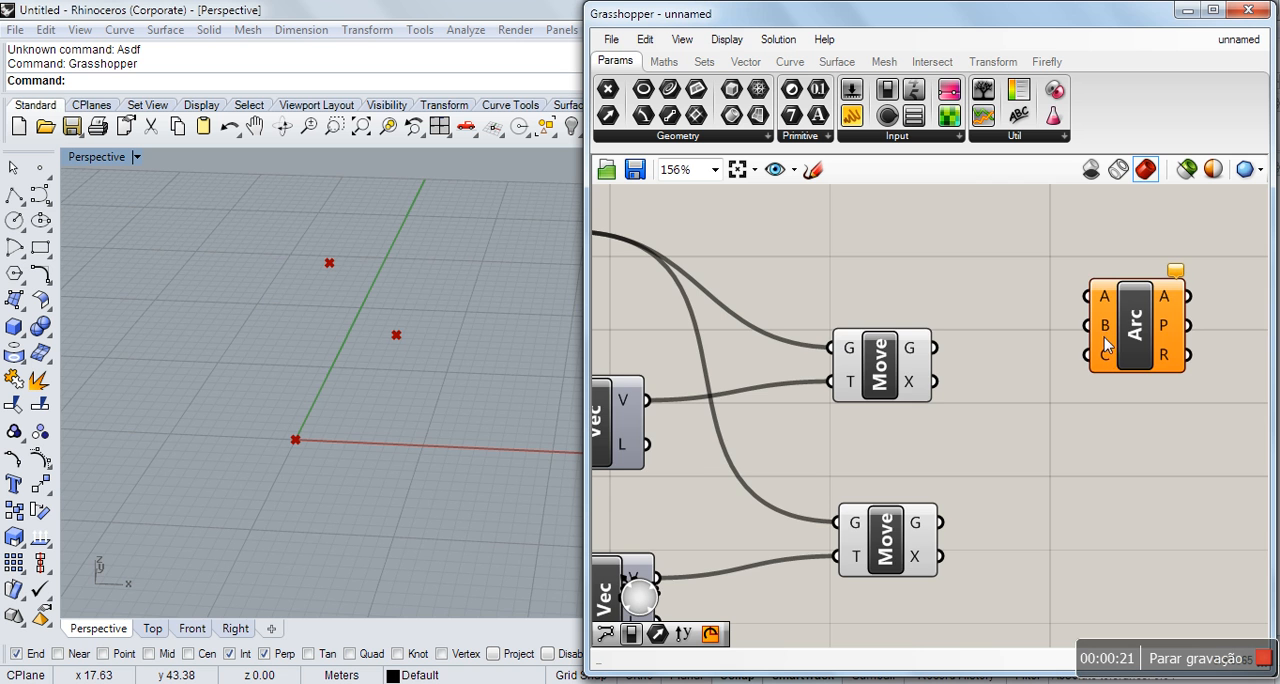
pyautogui.scroll(-1, 1020, 374)
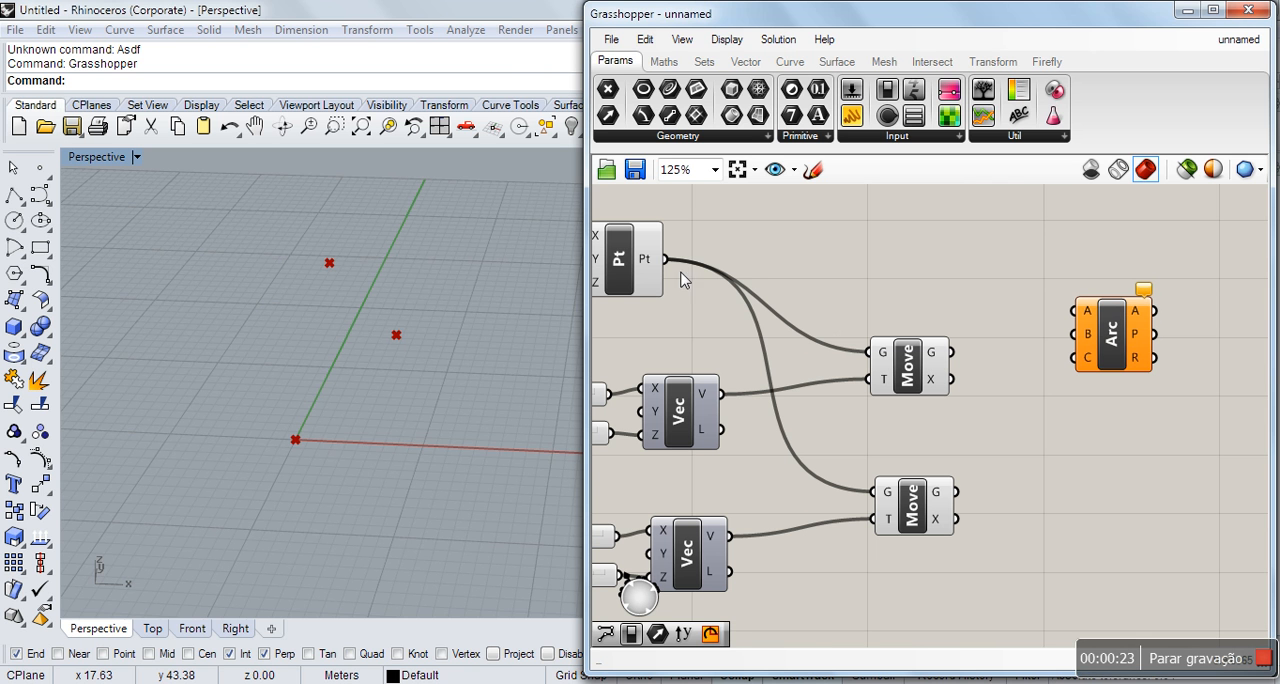
pyautogui.moveTo(665, 259); pyautogui.dragTo(1080, 312)
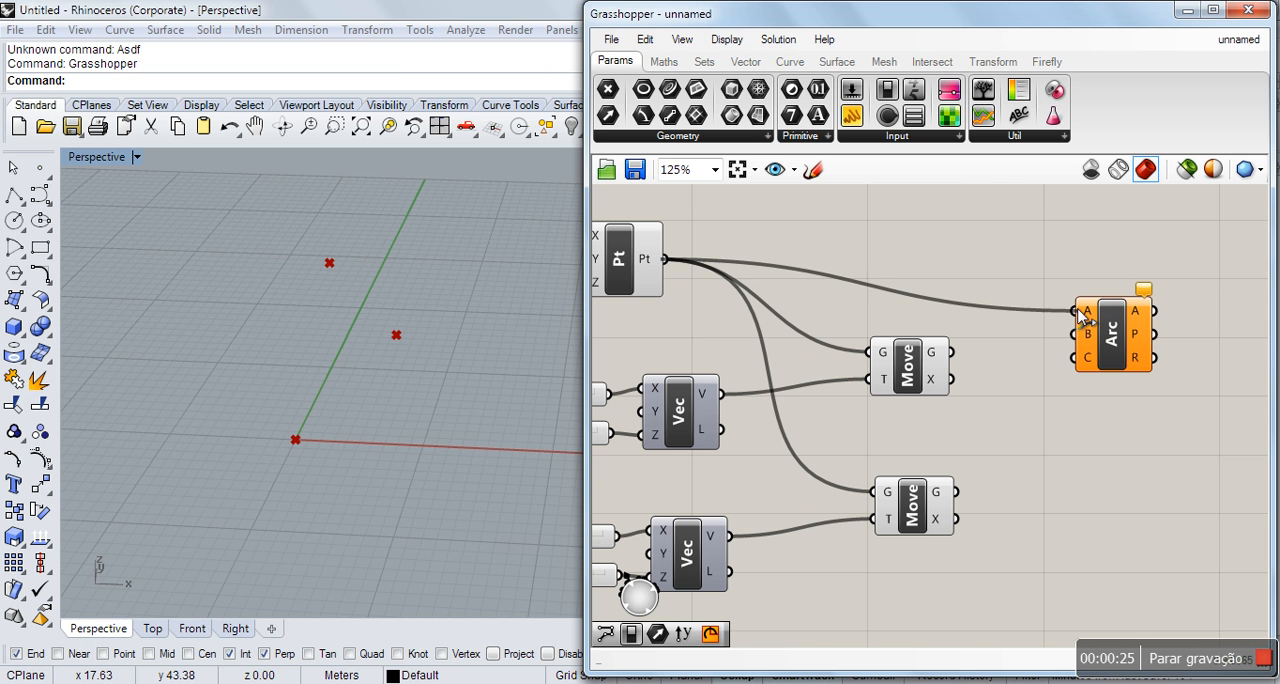
pyautogui.moveTo(953, 353); pyautogui.dragTo(1080, 342)
pyautogui.moveTo(956, 491); pyautogui.dragTo(1081, 364)
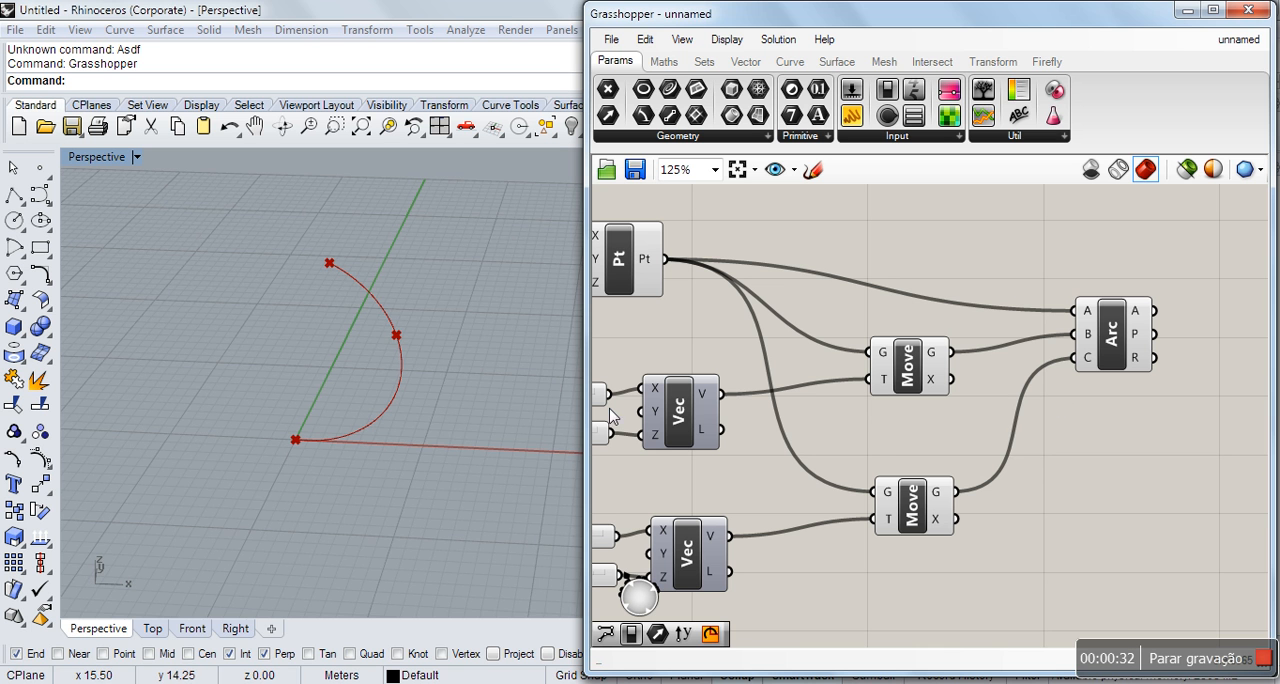
# Set the lower vector's Z component slider to 17.60.
pyautogui.moveTo(366, 504); pyautogui.dragTo(394, 400, button='right')
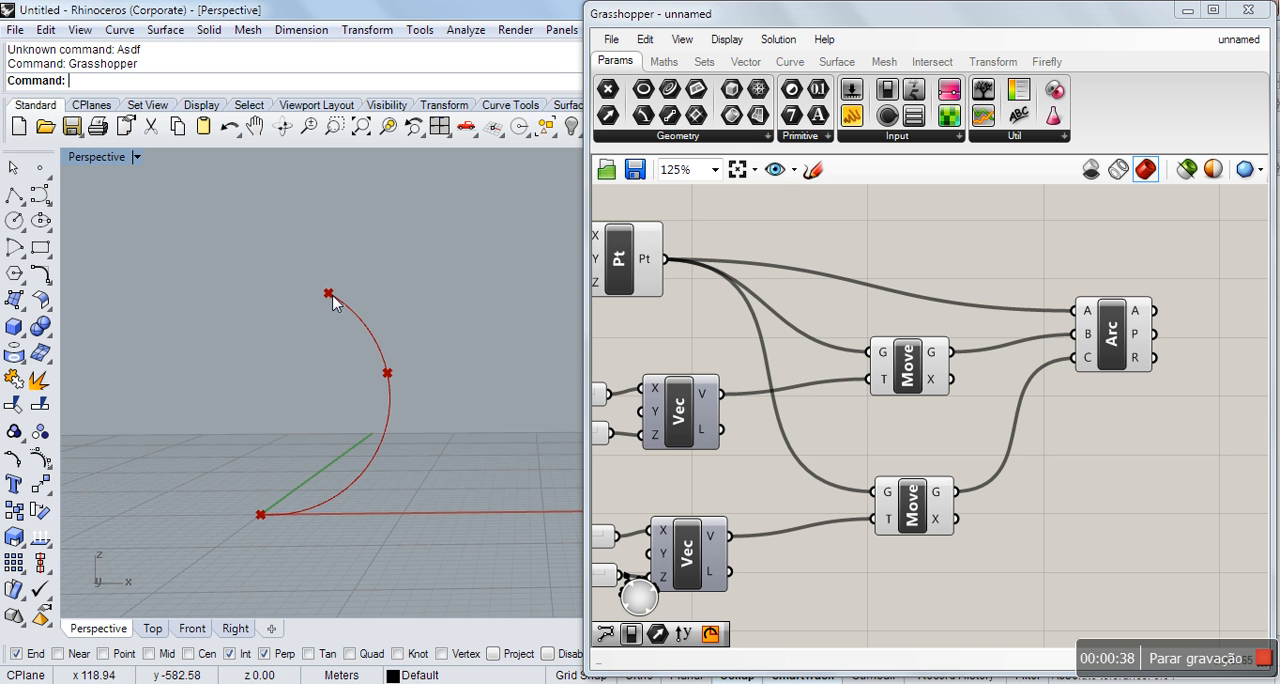
pyautogui.scroll(-4, 973, 284)
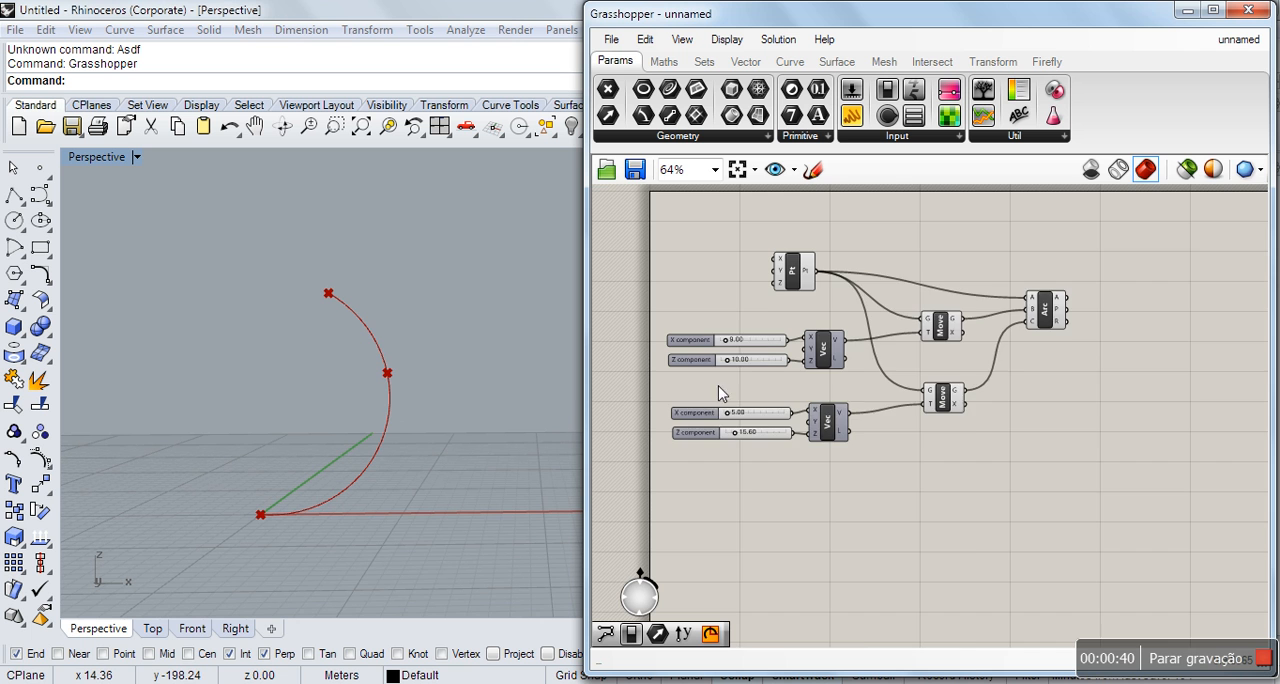
pyautogui.scroll(3, 720, 393)
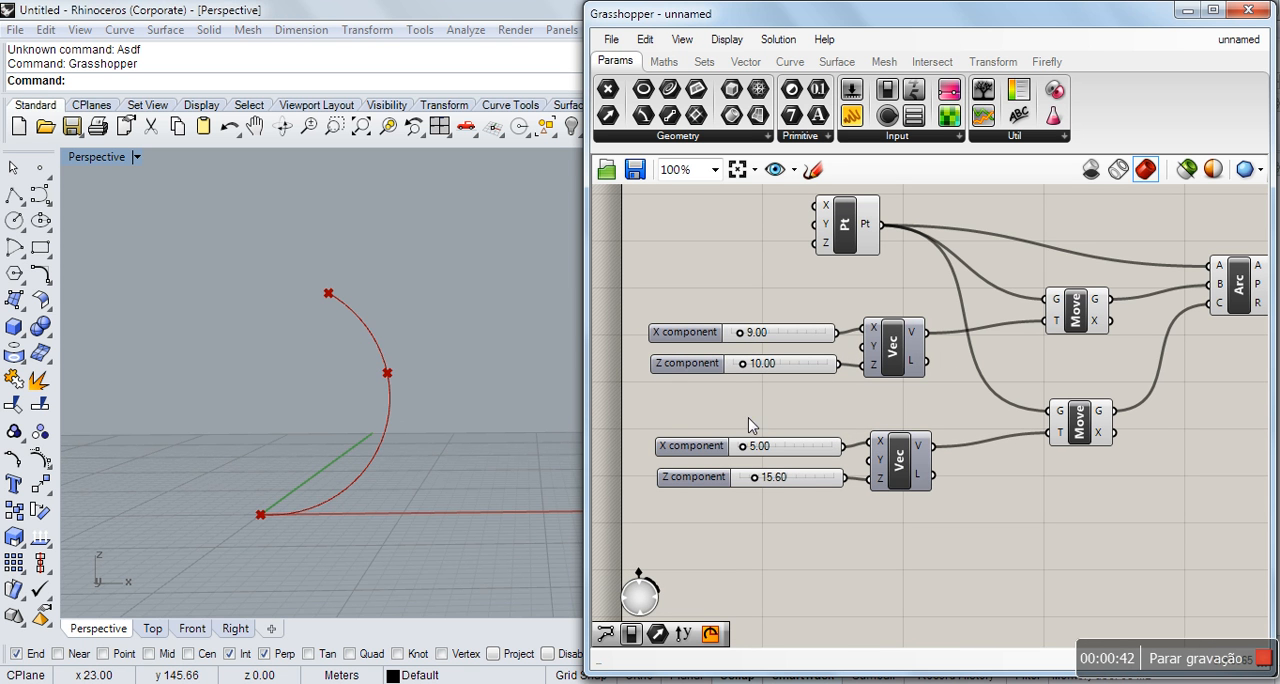
pyautogui.moveTo(766, 481)
pyautogui.mouseDown()
pyautogui.moveTo(784, 488)
pyautogui.moveTo(768, 490)
pyautogui.mouseUp()
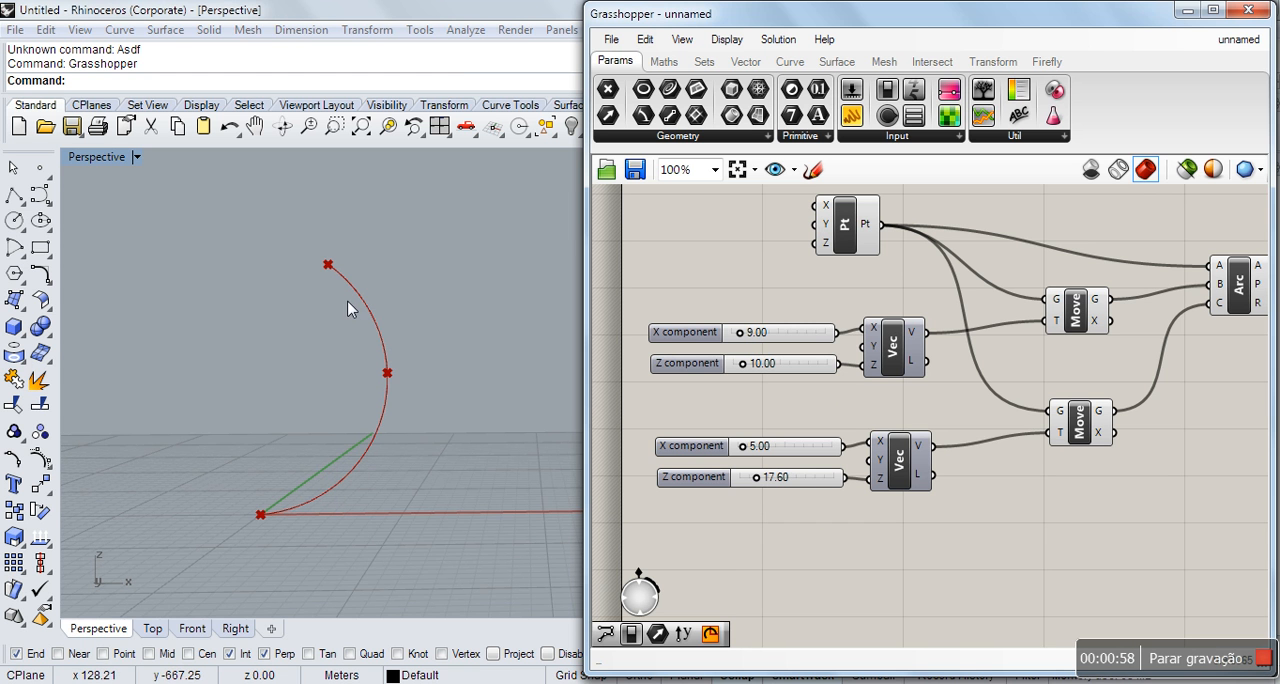
# Shift the Arc component slightly upward on the canvas to free space beneath it.
pyautogui.scroll(-3, 753, 293)
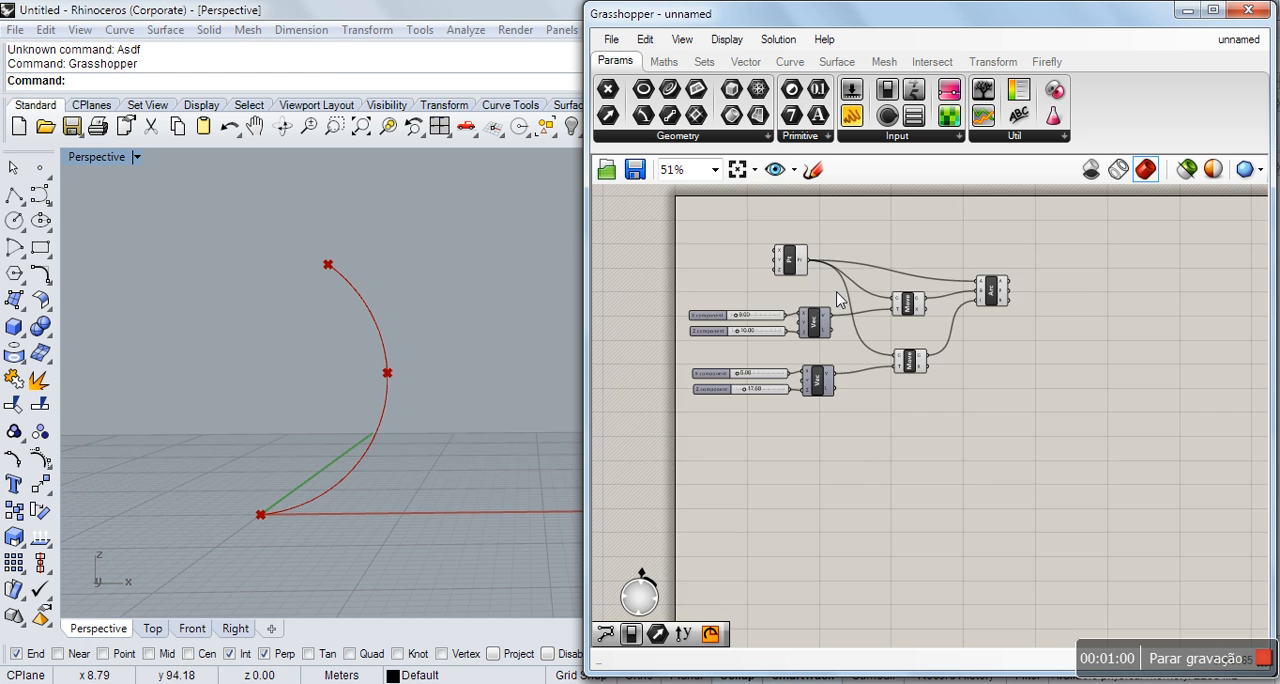
pyautogui.scroll(2, 1033, 300)
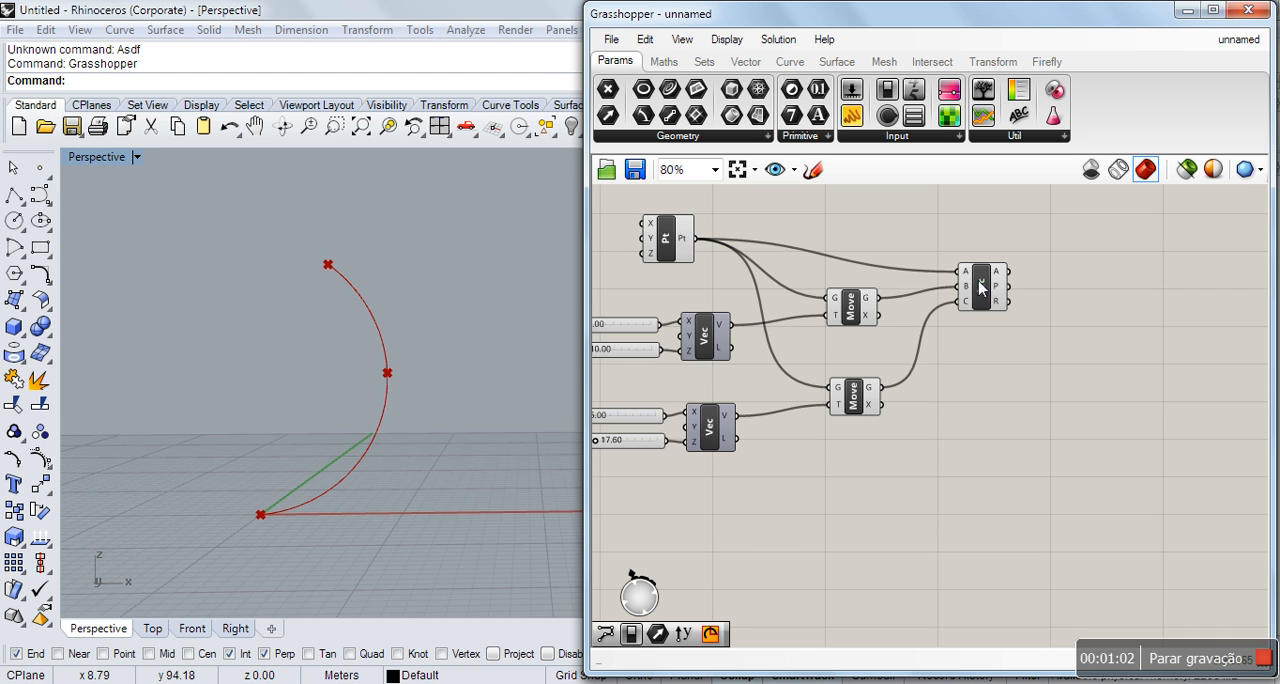
pyautogui.moveTo(980, 287); pyautogui.dragTo(1003, 257)
pyautogui.click(1020, 380)
# Add a Nurbs Curve component, which builds a curve from control points, below the Arc component.
pyautogui.scroll(3, 1010, 318)
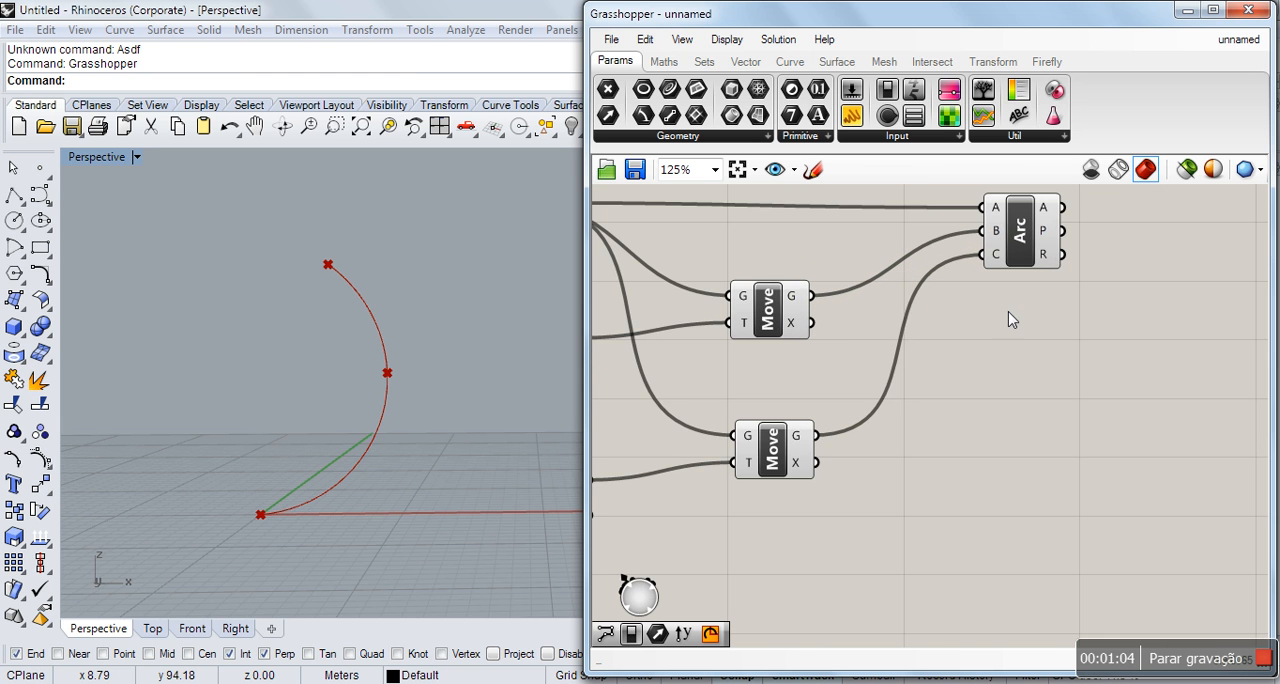
pyautogui.scroll(-1, 1011, 333)
pyautogui.scroll(2, 1017, 366)
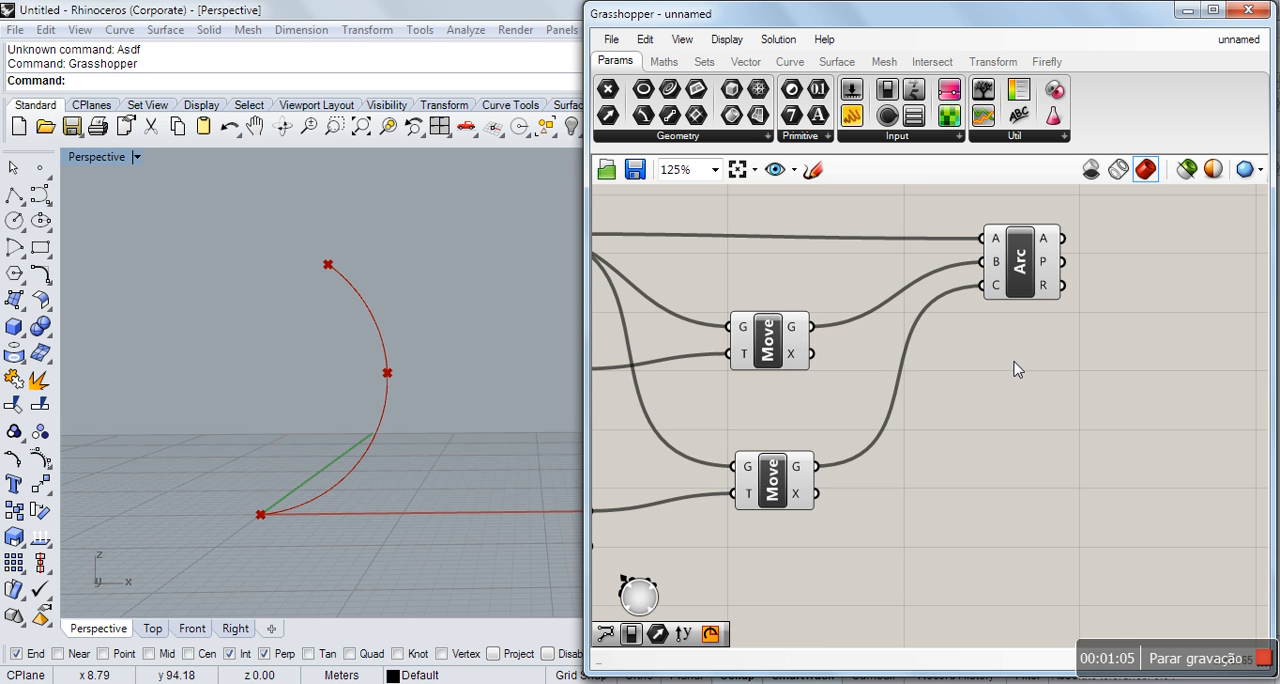
pyautogui.doubleClick(1009, 464)
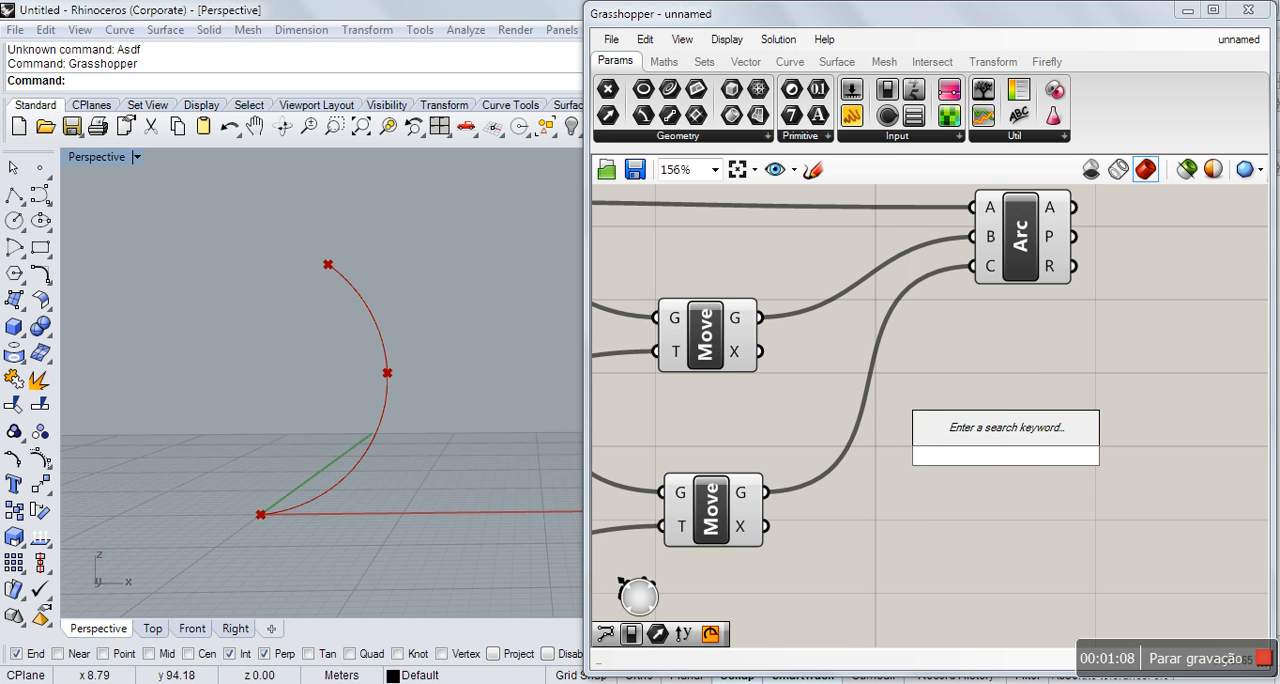
pyautogui.write('nurb')
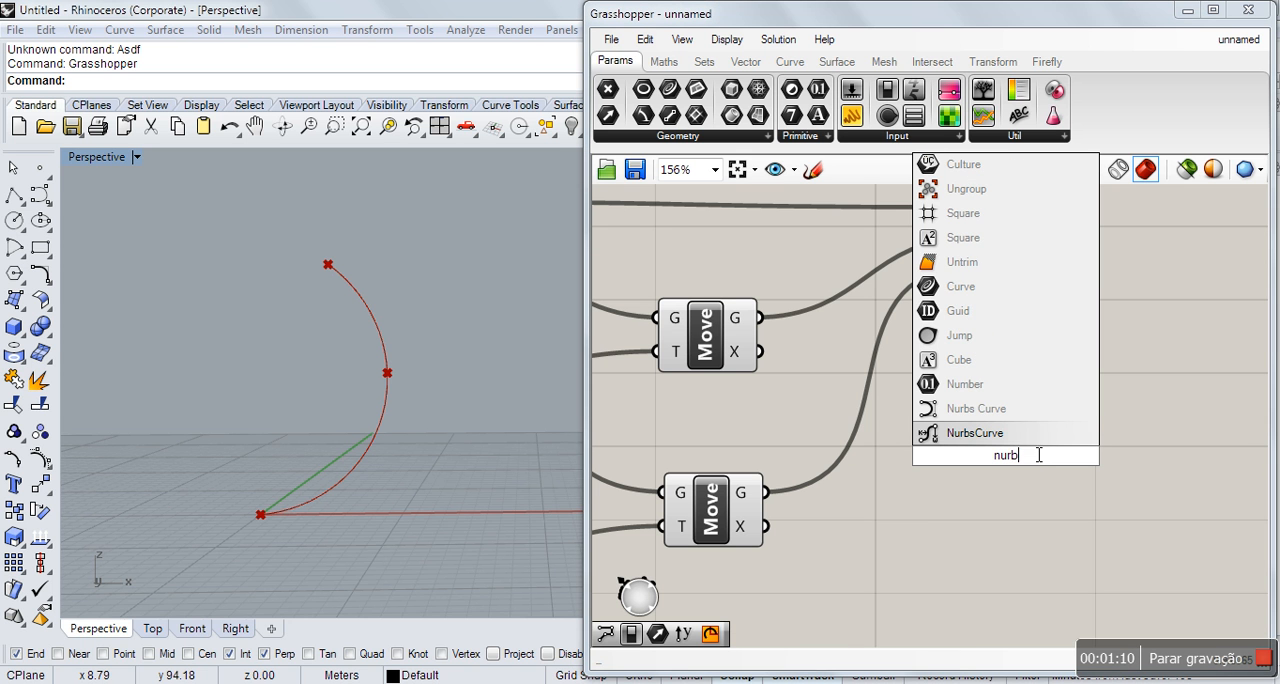
pyautogui.click(960, 409)
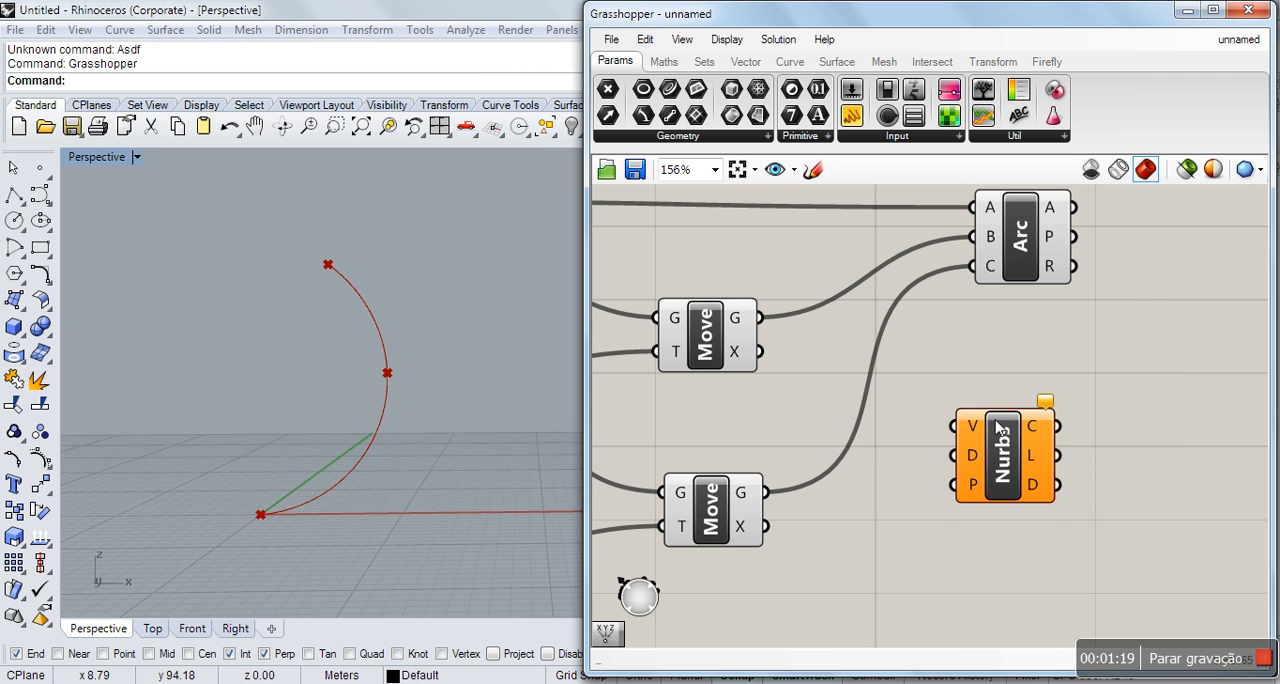
pyautogui.click(897, 459)
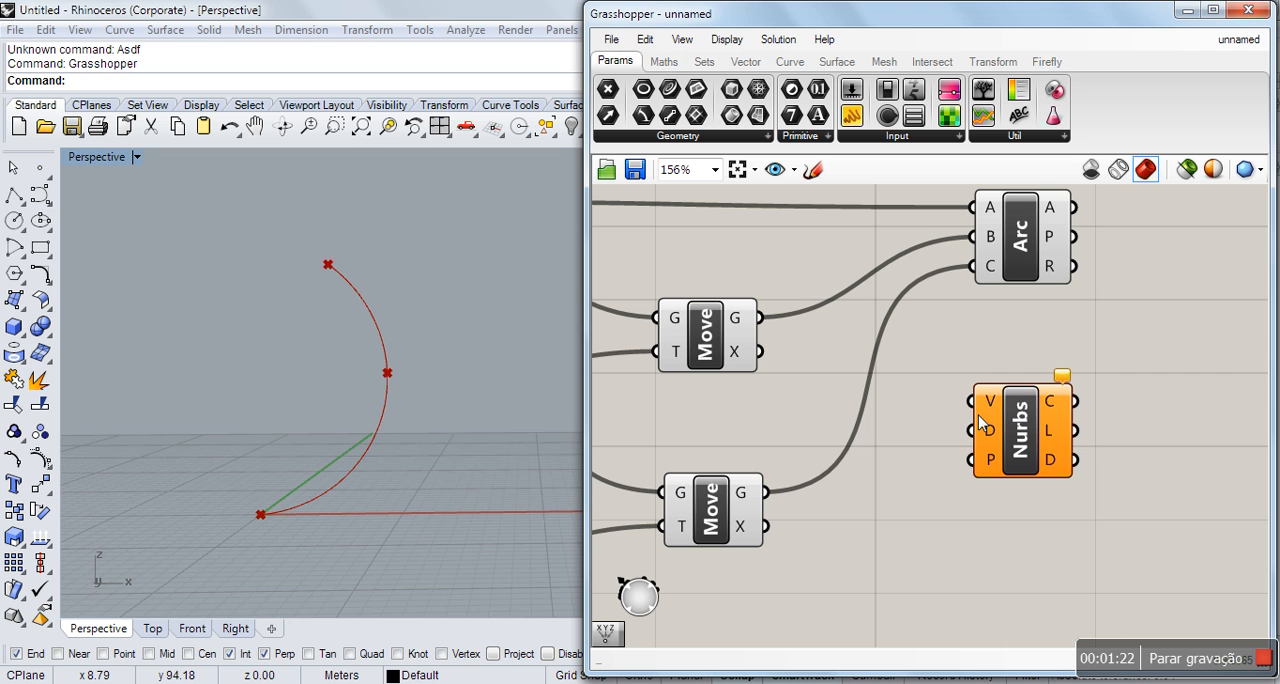
# Move the Nurbs component farther from the Move components and place a Panel between them.
pyautogui.moveTo(990, 410)
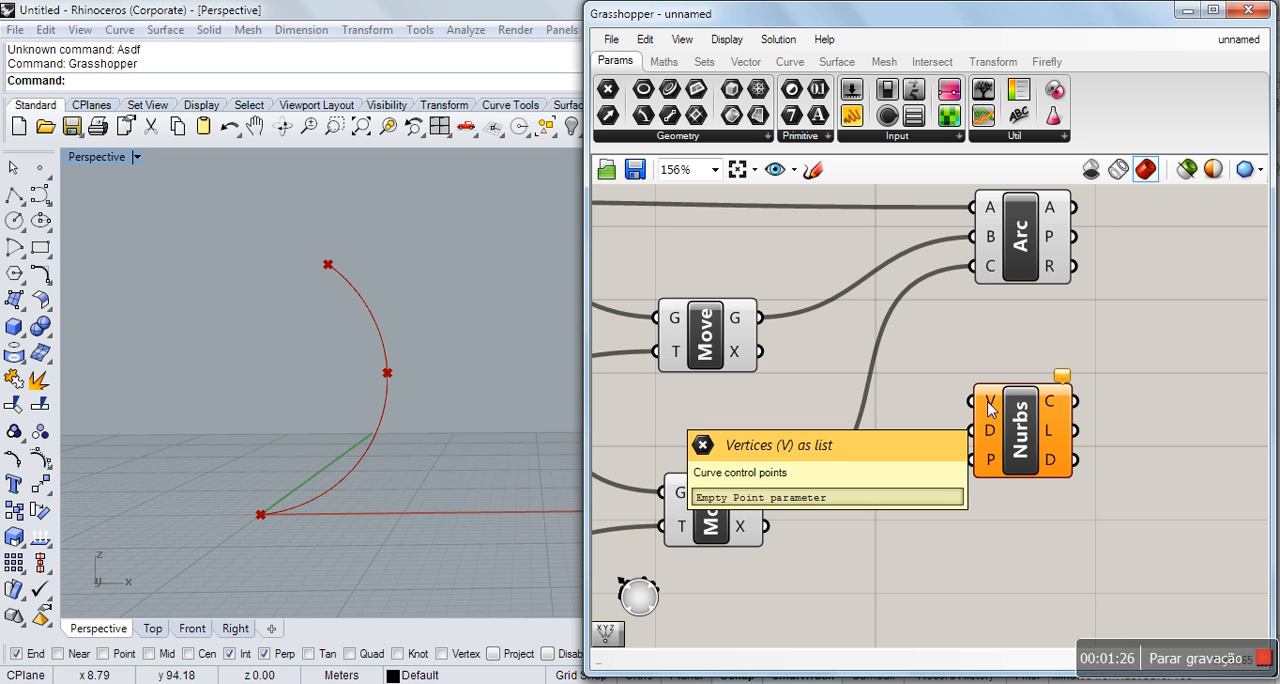
pyautogui.scroll(-1, 923, 529)
pyautogui.scroll(-1, 857, 413)
pyautogui.scroll(-1, 857, 412)
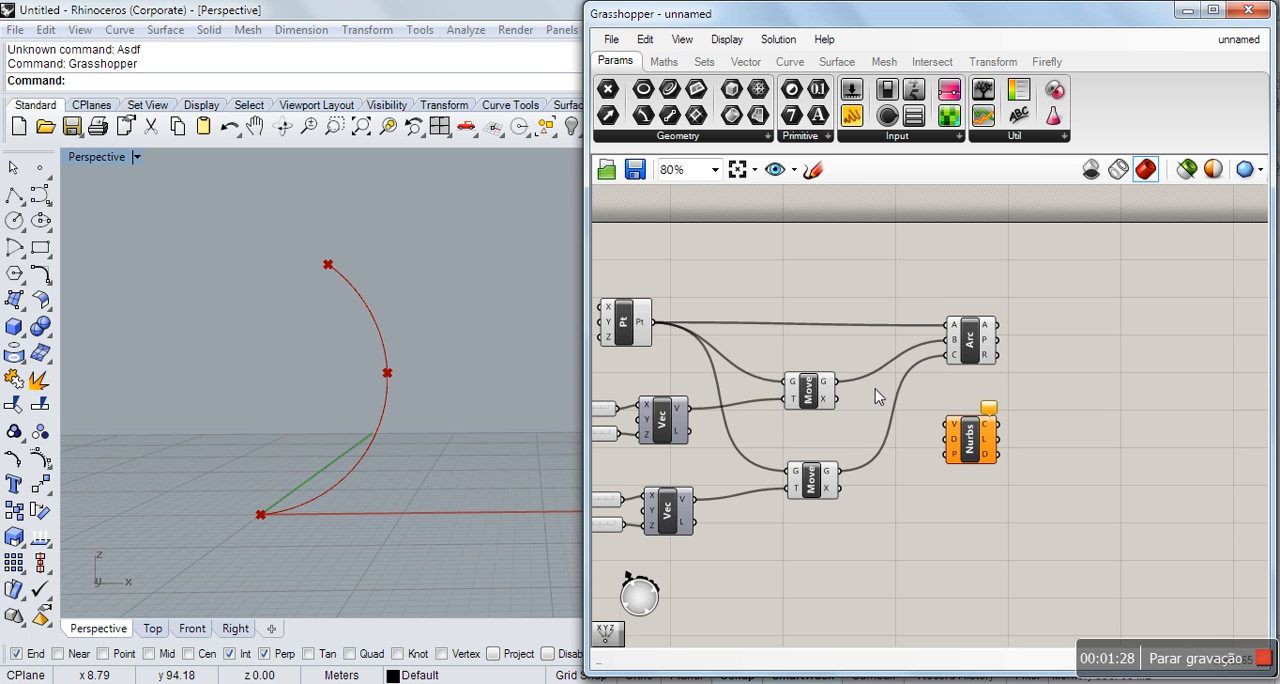
pyautogui.scroll(3, 922, 425)
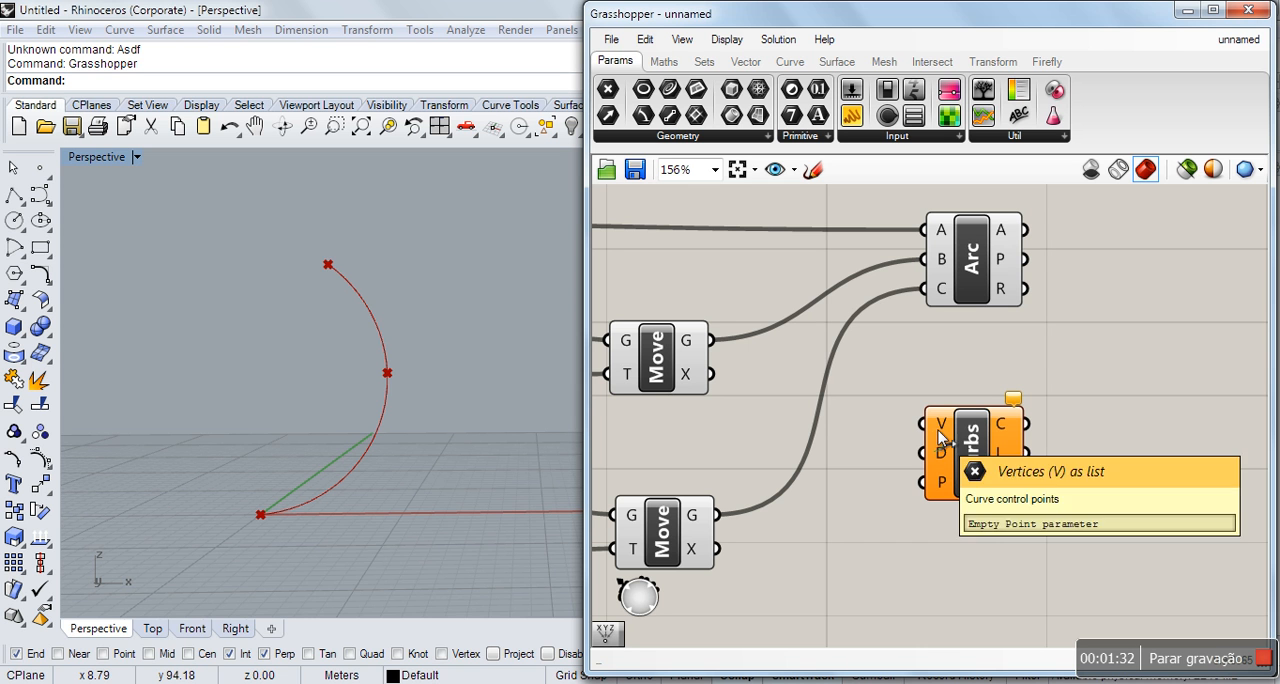
pyautogui.moveTo(974, 470); pyautogui.dragTo(1158, 449)
pyautogui.moveTo(851, 118); pyautogui.dragTo(948, 460)
pyautogui.click(950, 540)
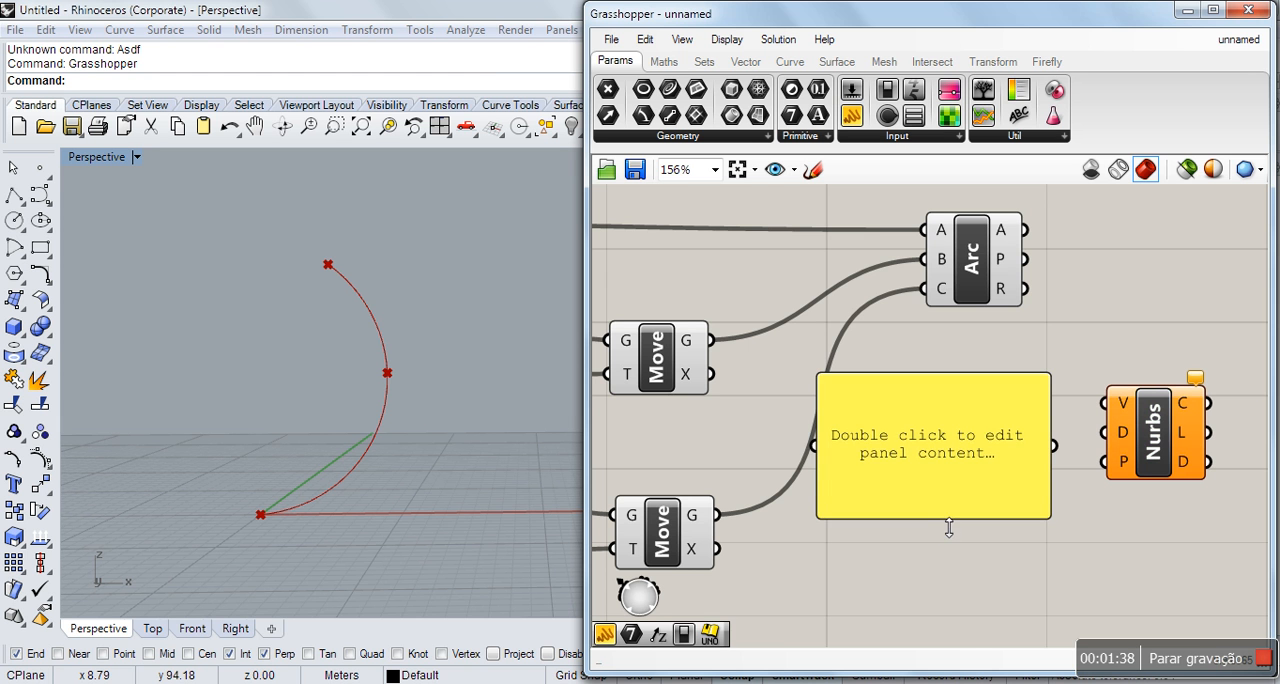
# Move the Pt component closer to the two Move components.
pyautogui.scroll(-3, 920, 548)
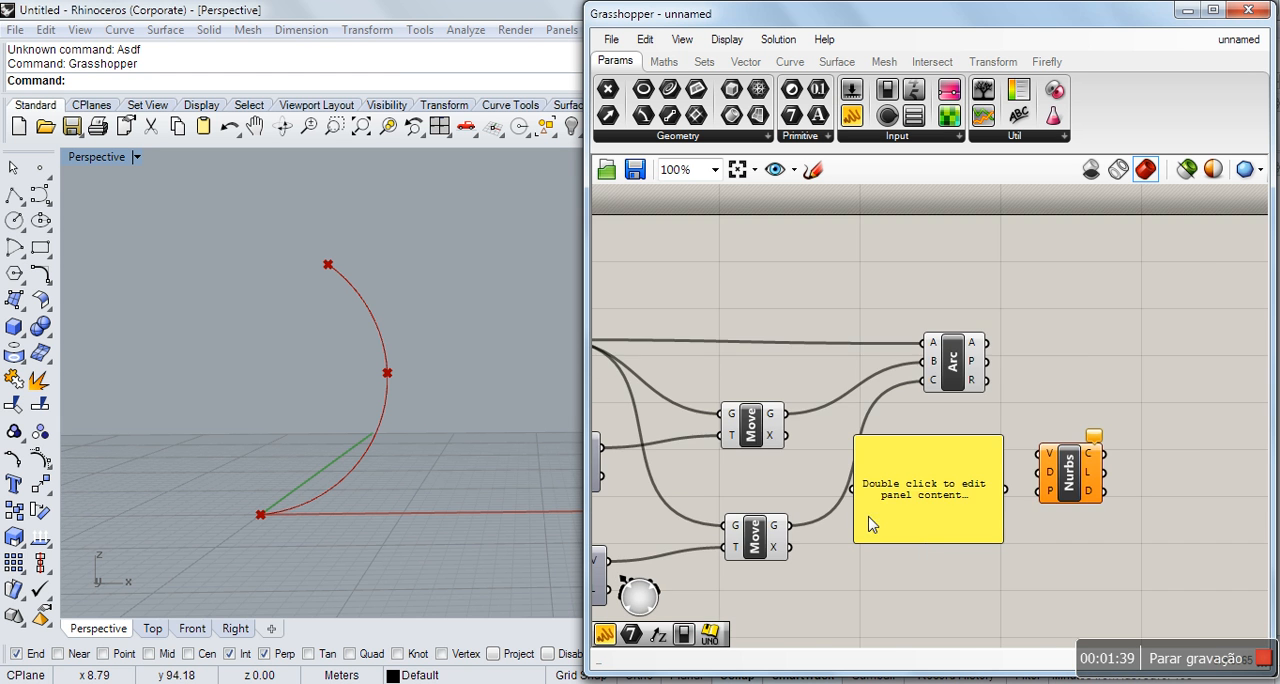
pyautogui.scroll(-2, 771, 523)
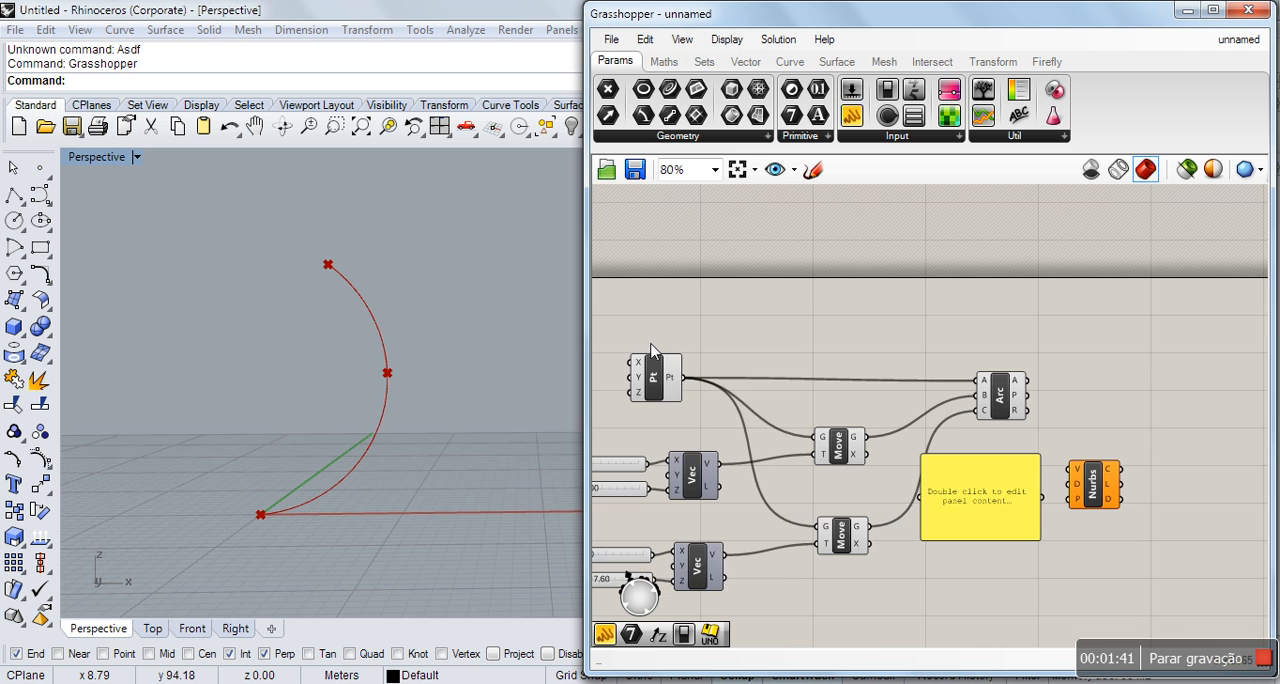
pyautogui.moveTo(654, 364); pyautogui.dragTo(723, 359)
pyautogui.click(838, 400)
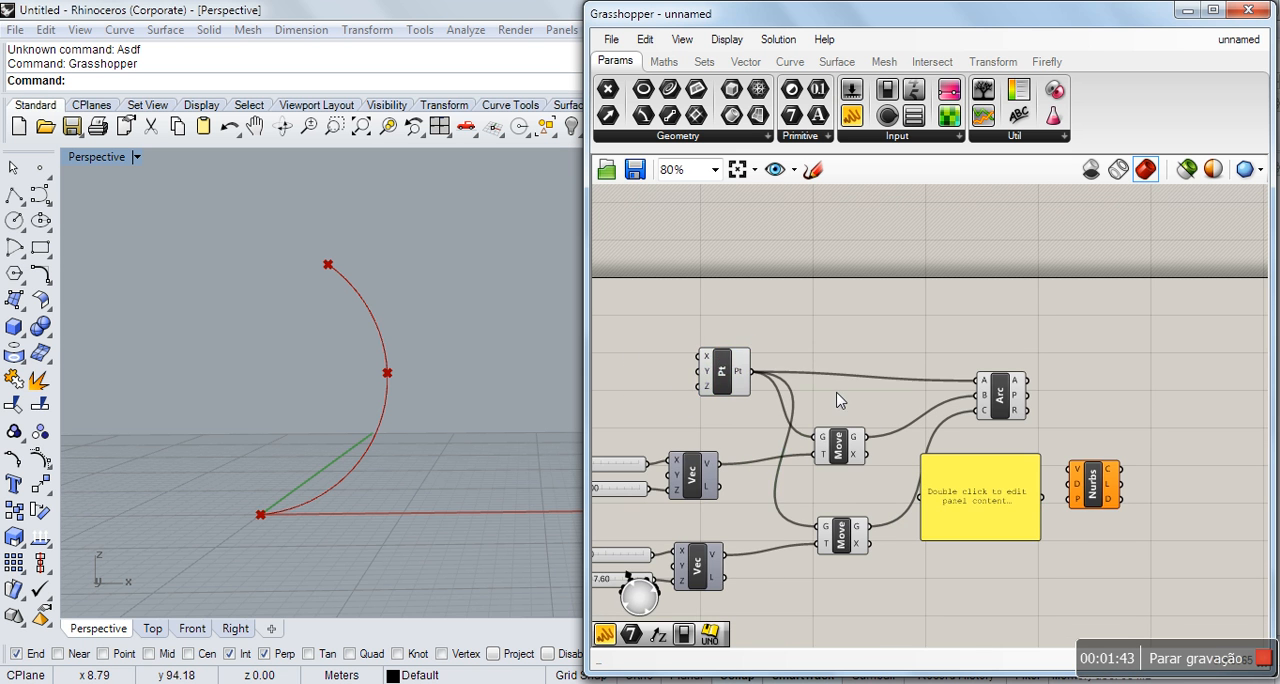
# Wire the Pt output into the panel, and replace that connection with the upper Move's geometry output.
pyautogui.scroll(2, 868, 470)
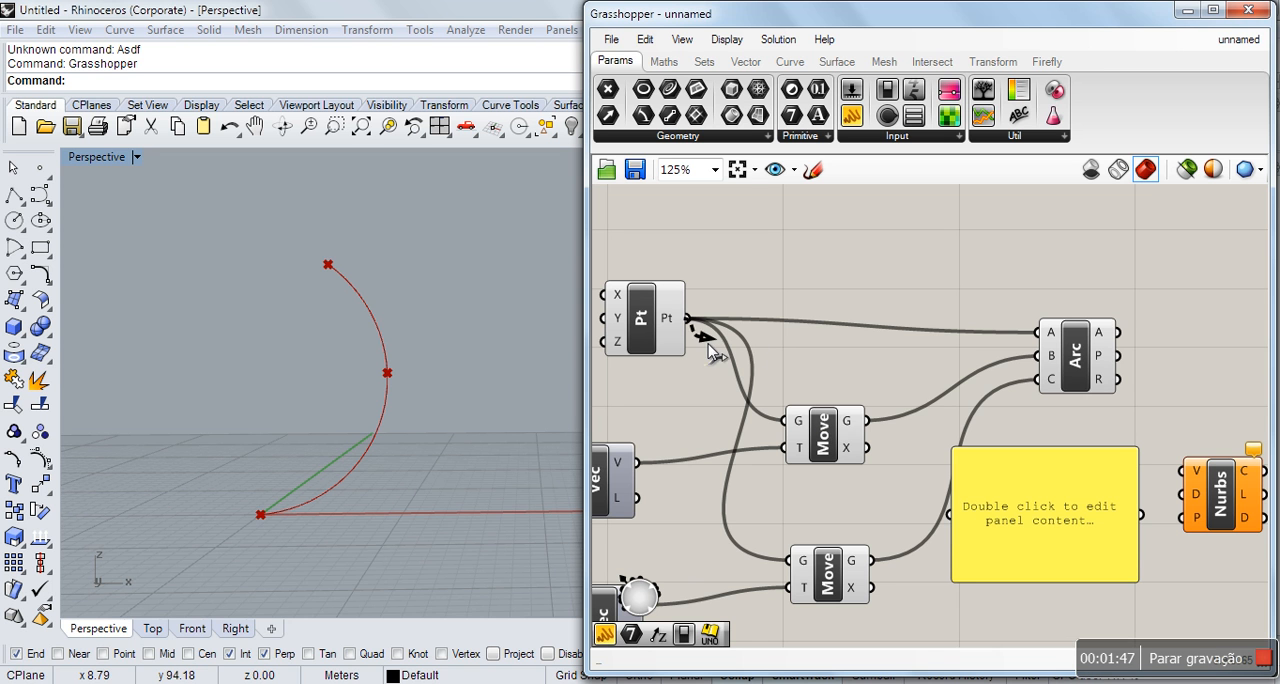
pyautogui.moveTo(688, 318); pyautogui.dragTo(950, 517)
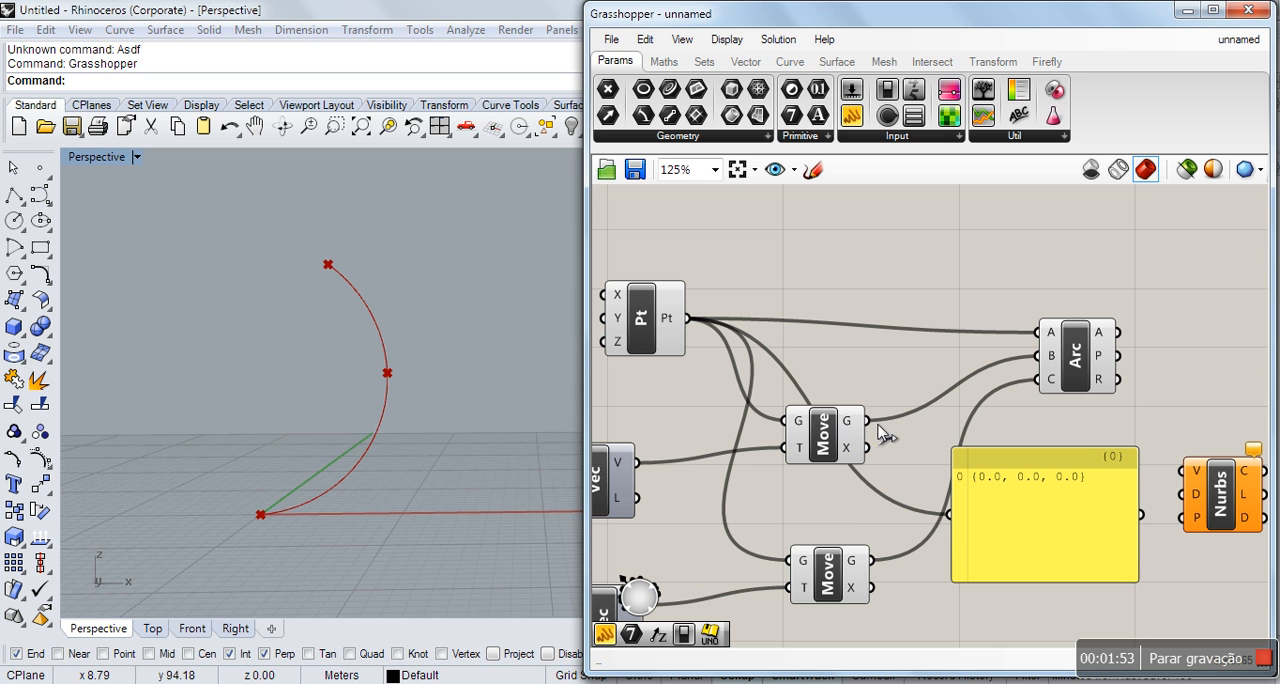
pyautogui.moveTo(867, 420); pyautogui.dragTo(958, 528)
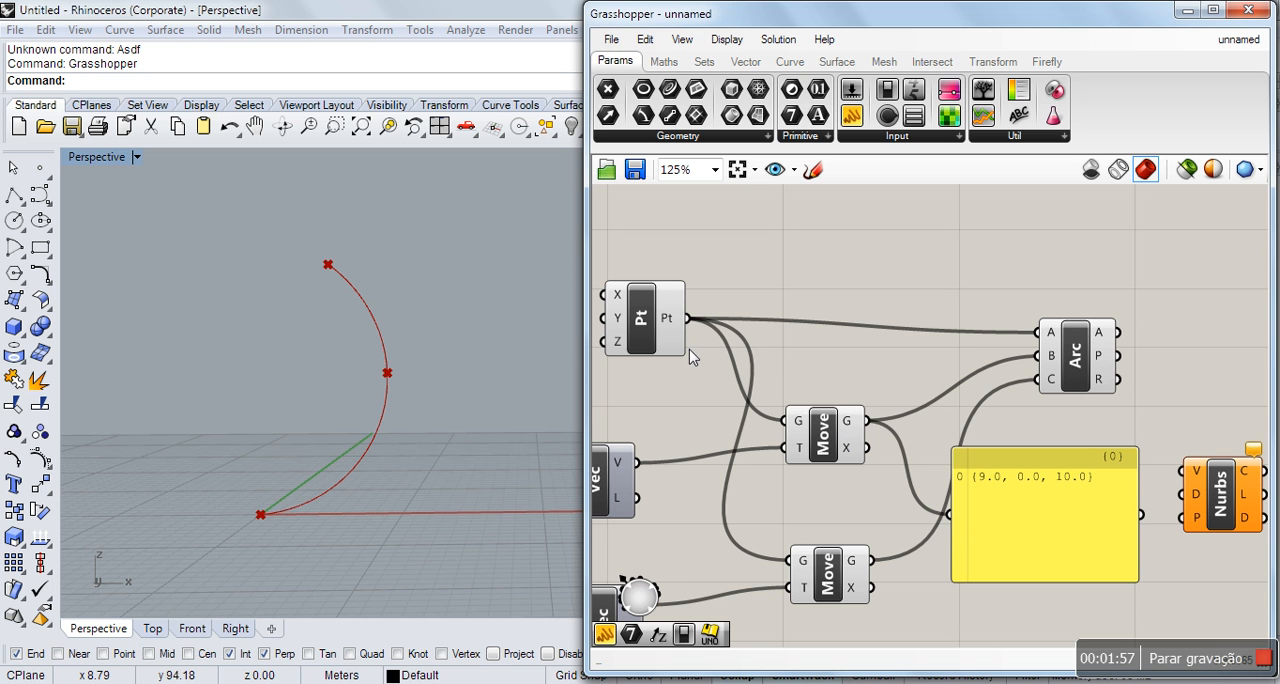
# Connect the Pt output to the panel and add the upper and lower Move geometry outputs as further inputs, in that order.
pyautogui.moveTo(689, 319); pyautogui.dragTo(960, 518)
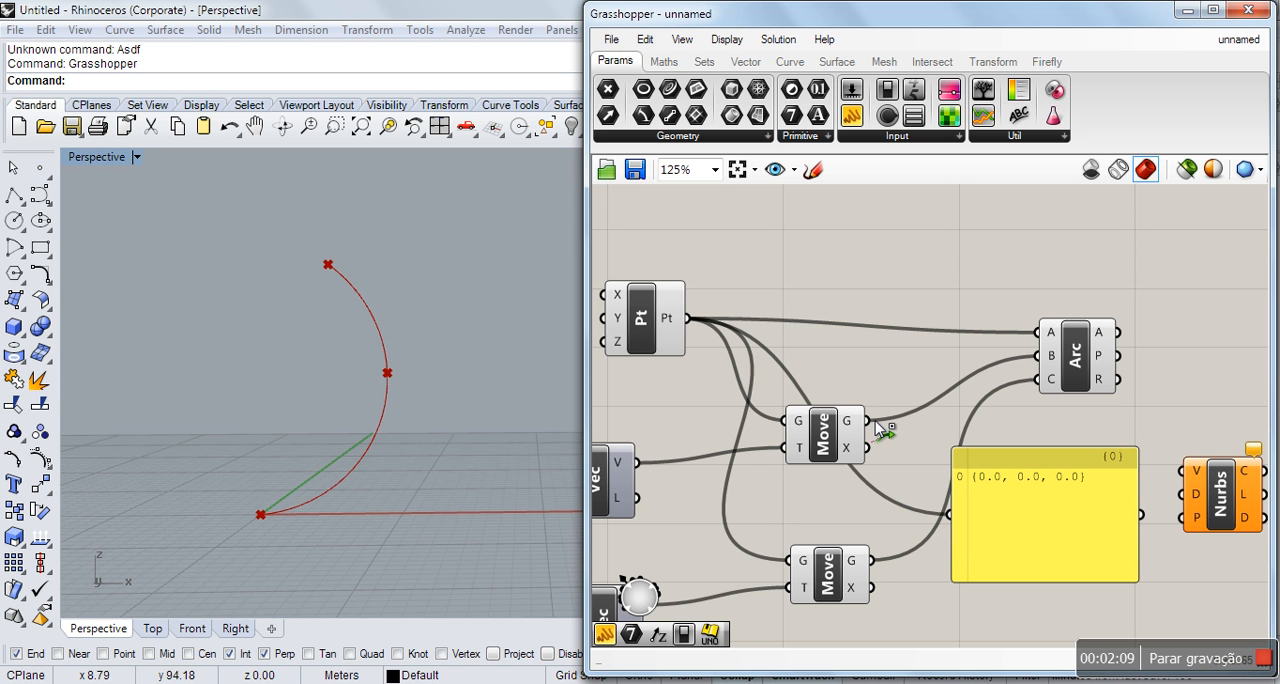
pyautogui.moveTo(870, 421); pyautogui.dragTo(951, 516)
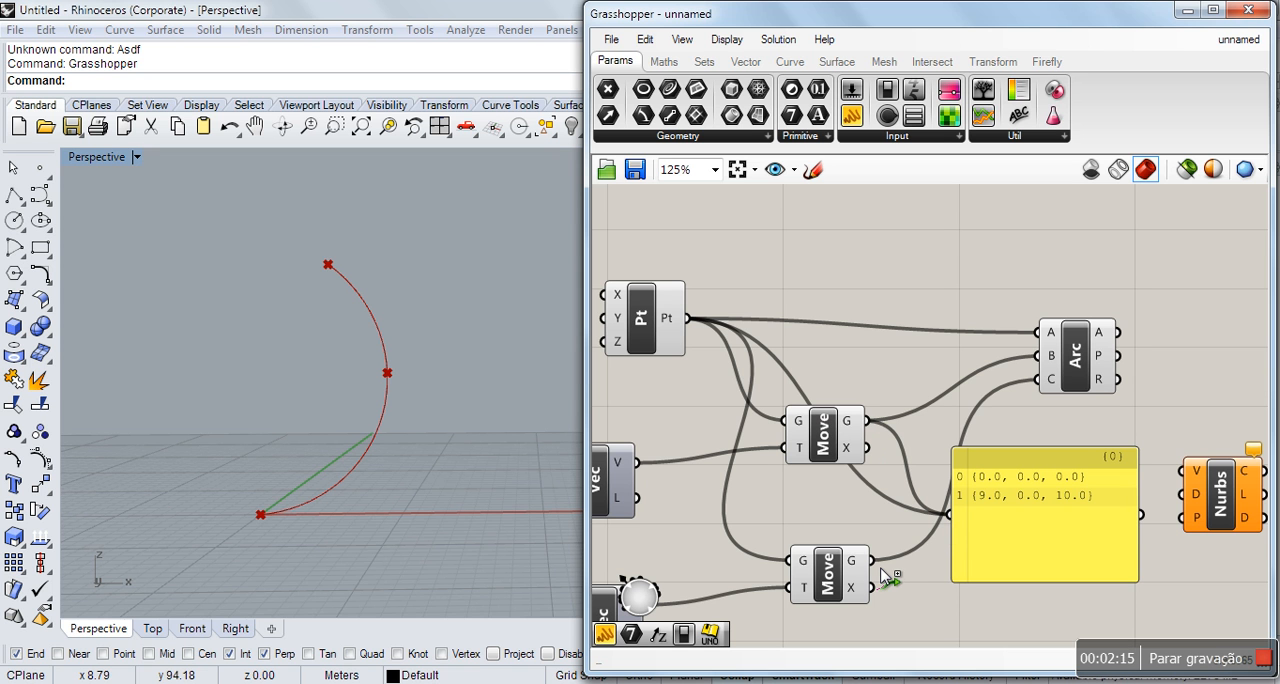
pyautogui.moveTo(886, 575); pyautogui.dragTo(950, 518)
# Place a second panel above the first and connect the lower Move geometry, upper Move geometry and Pt outputs, in that order.
pyautogui.moveTo(852, 116); pyautogui.dragTo(1030, 349)
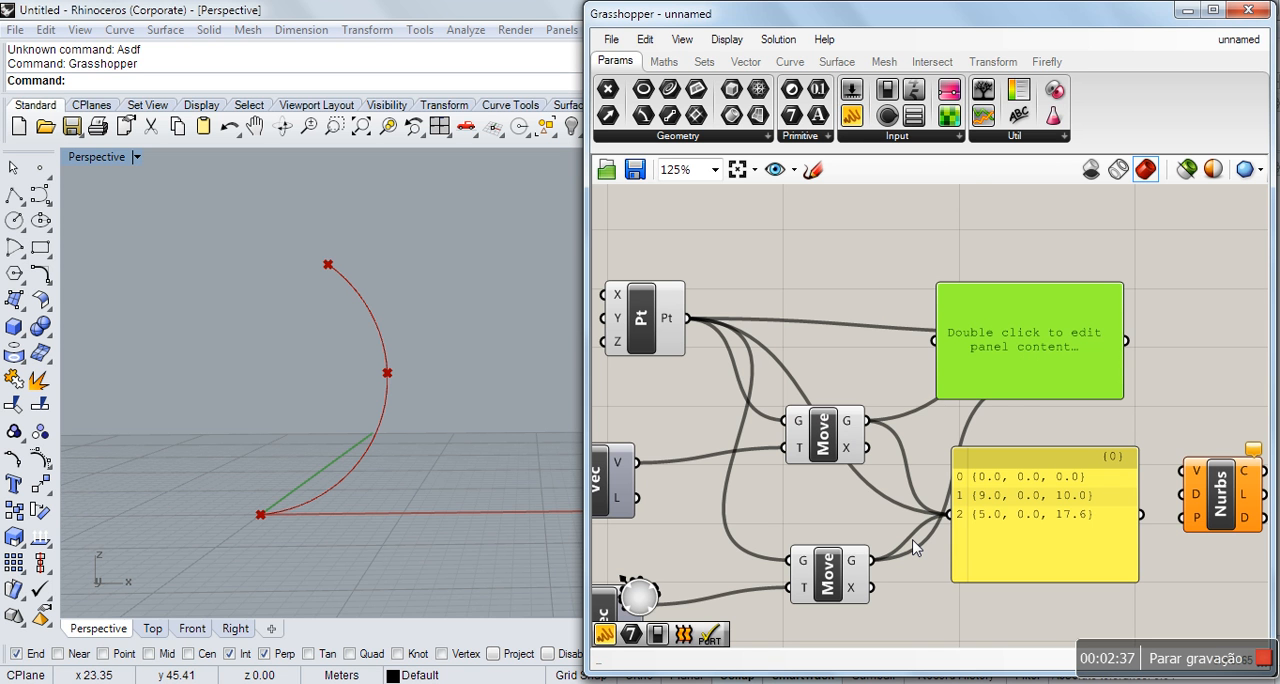
pyautogui.moveTo(872, 561); pyautogui.dragTo(938, 342)
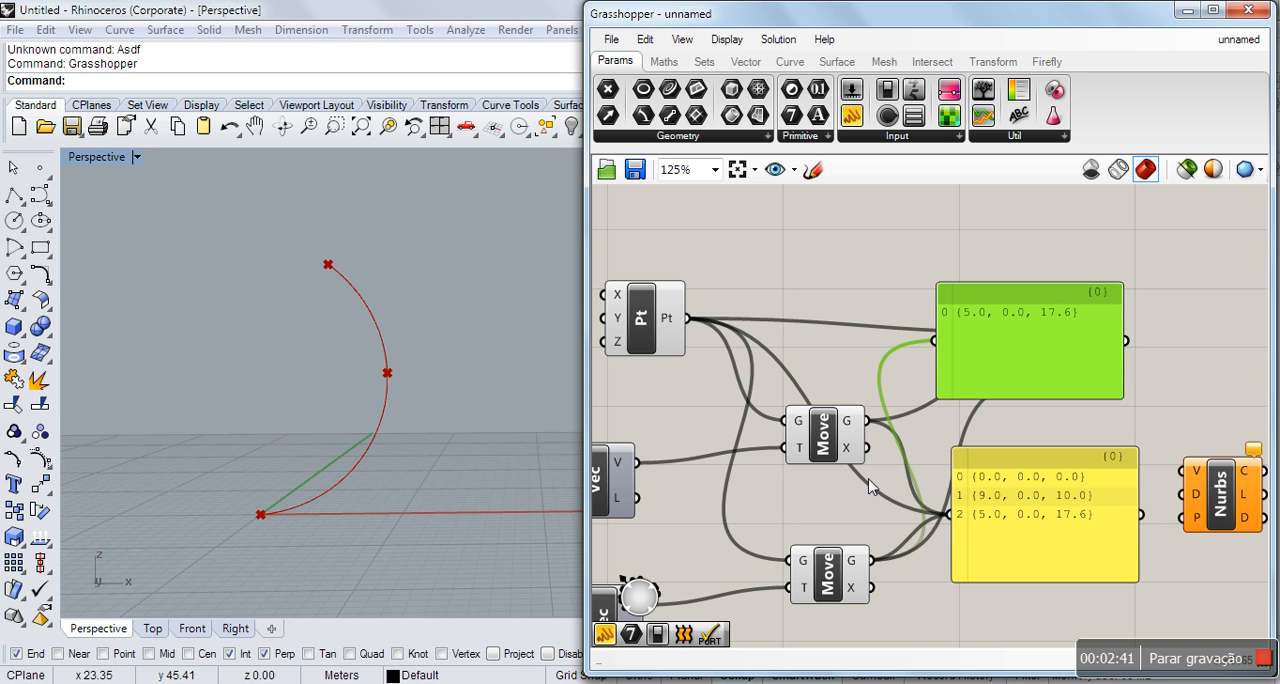
pyautogui.keyDown('shift'); pyautogui.moveTo(870, 424); pyautogui.dragTo(940, 342); pyautogui.keyUp('shift')
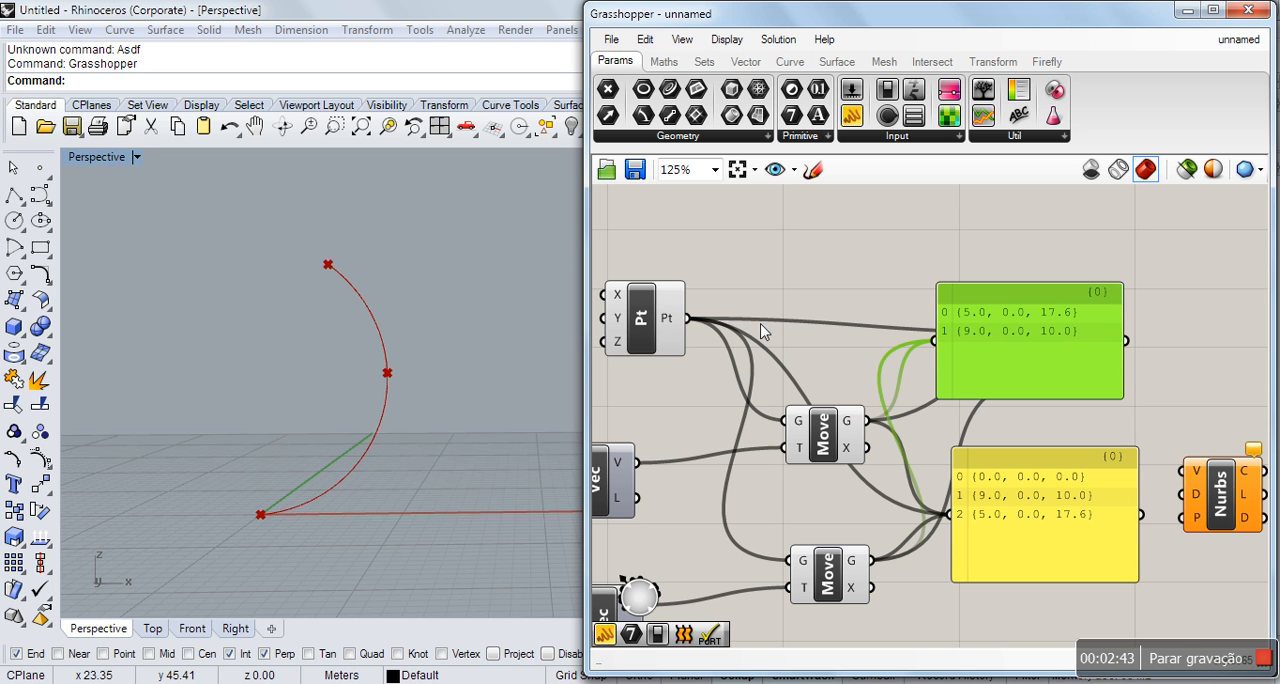
pyautogui.moveTo(688, 319); pyautogui.dragTo(938, 361)
pyautogui.moveTo(1030, 374); pyautogui.dragTo(1044, 412)
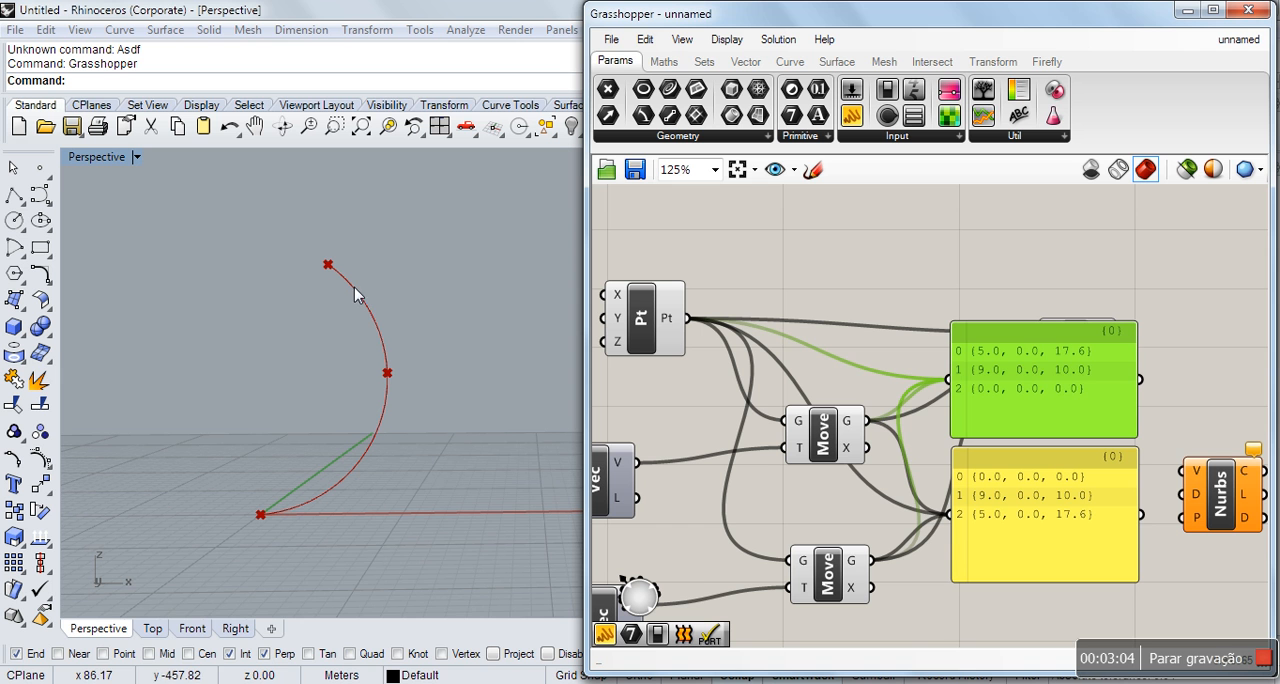
# Delete both point-list panels from the canvas.
pyautogui.press('Delete')
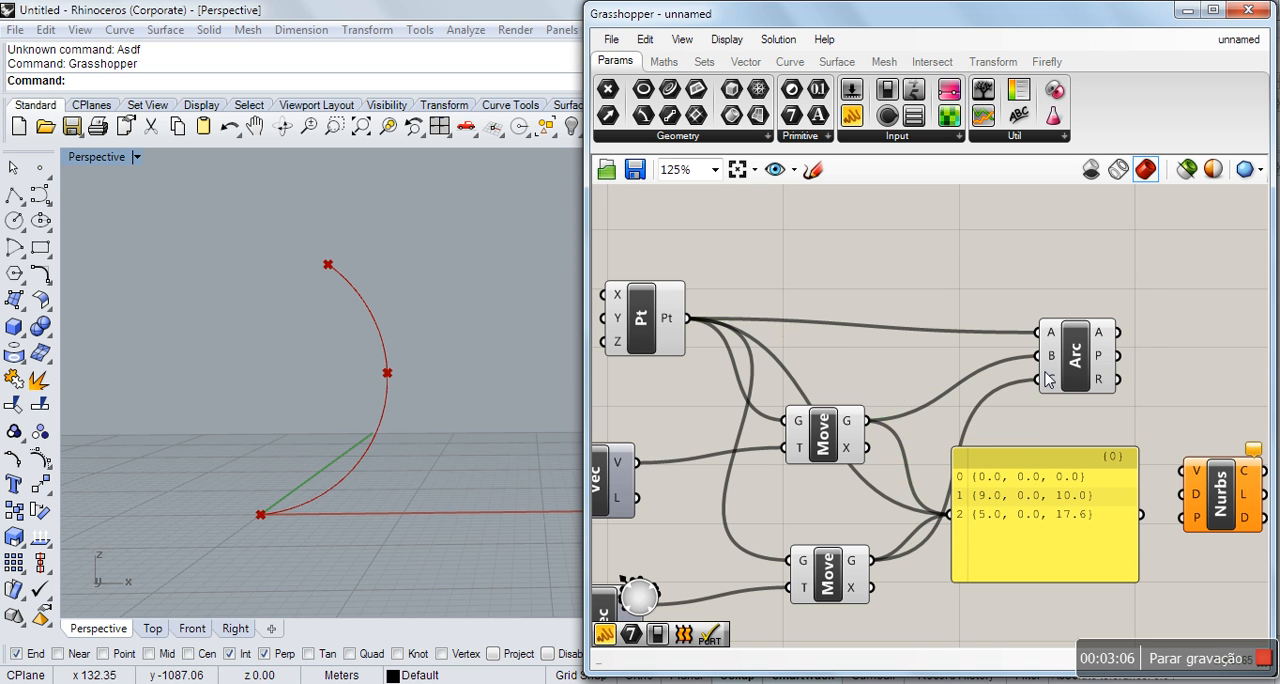
pyautogui.click(1046, 496)
pyautogui.press('Delete')
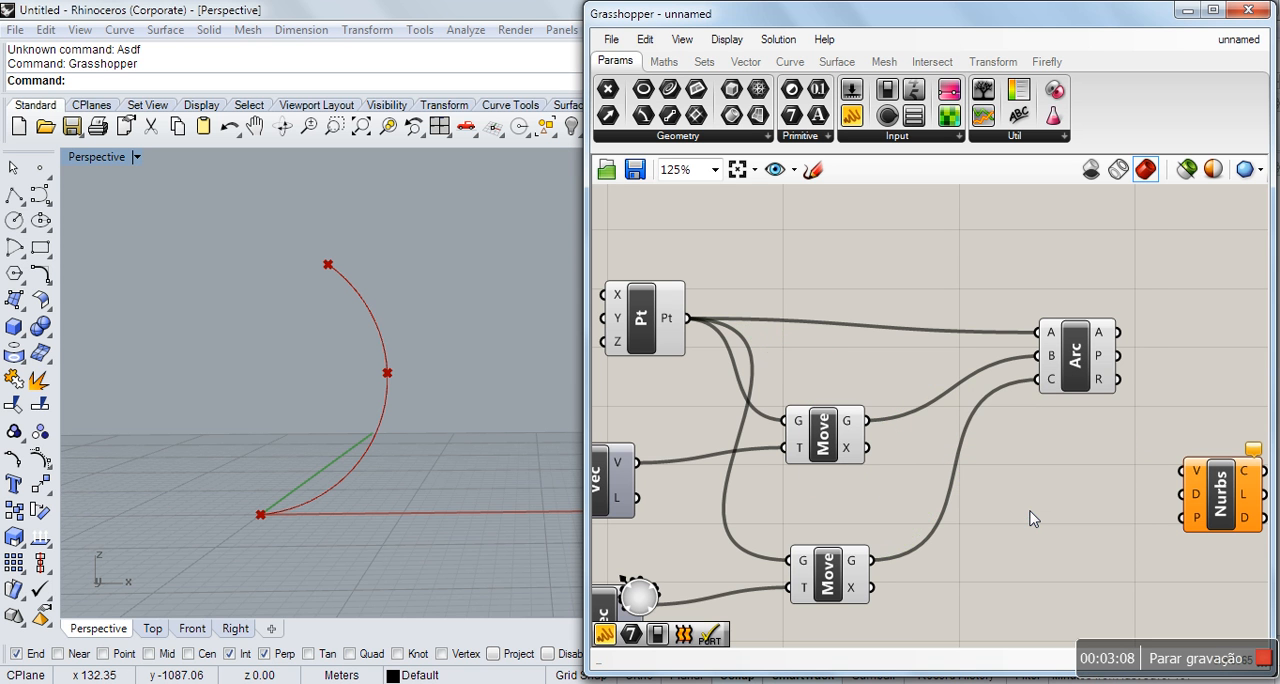
# Move the Nurbs component below Arc and connect Pt, the upper Move and the lower Move geometry to its V input, in that order.
pyautogui.moveTo(1216, 528); pyautogui.dragTo(1078, 512)
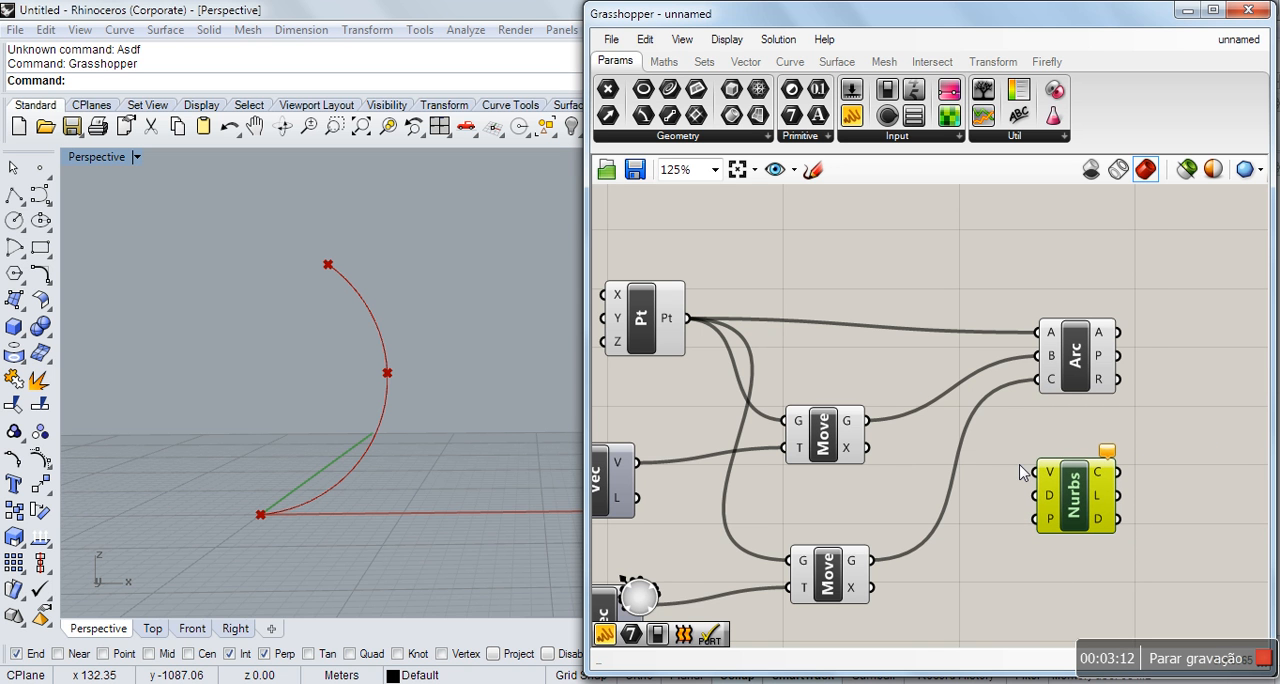
pyautogui.moveTo(701, 322); pyautogui.dragTo(1040, 478)
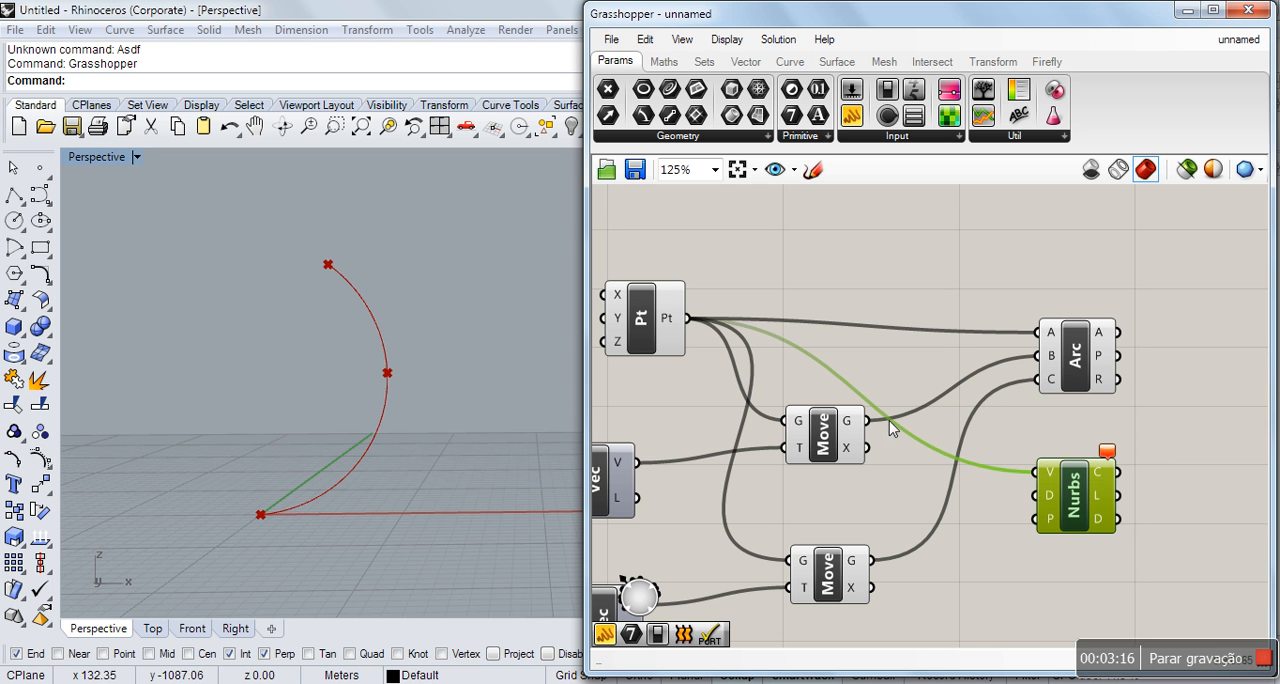
pyautogui.moveTo(868, 421); pyautogui.dragTo(1038, 476)
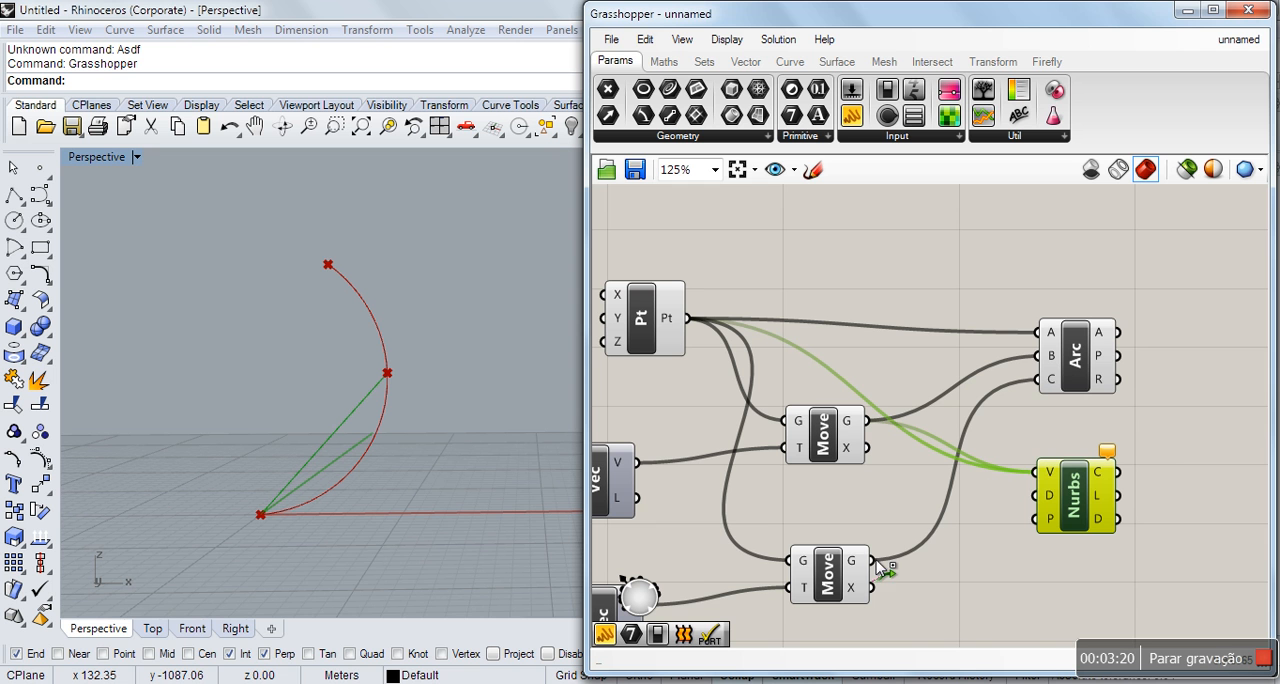
pyautogui.moveTo(874, 563); pyautogui.dragTo(1042, 478)
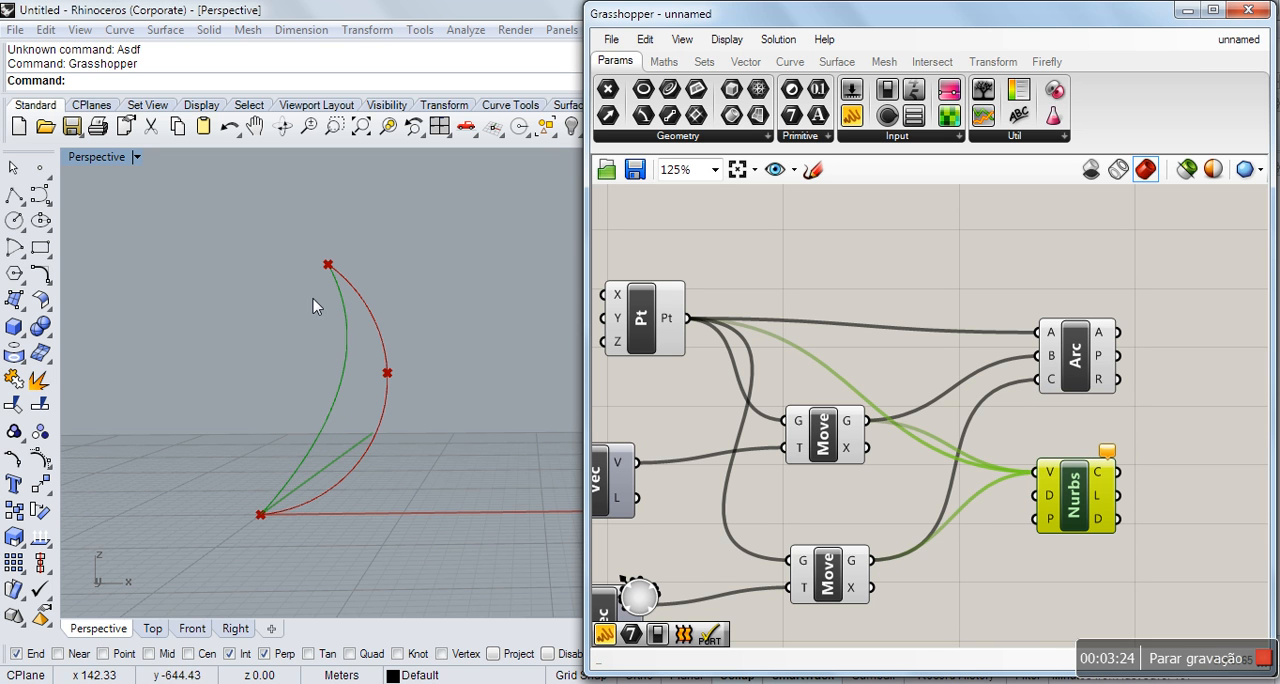
pyautogui.click(1057, 572)
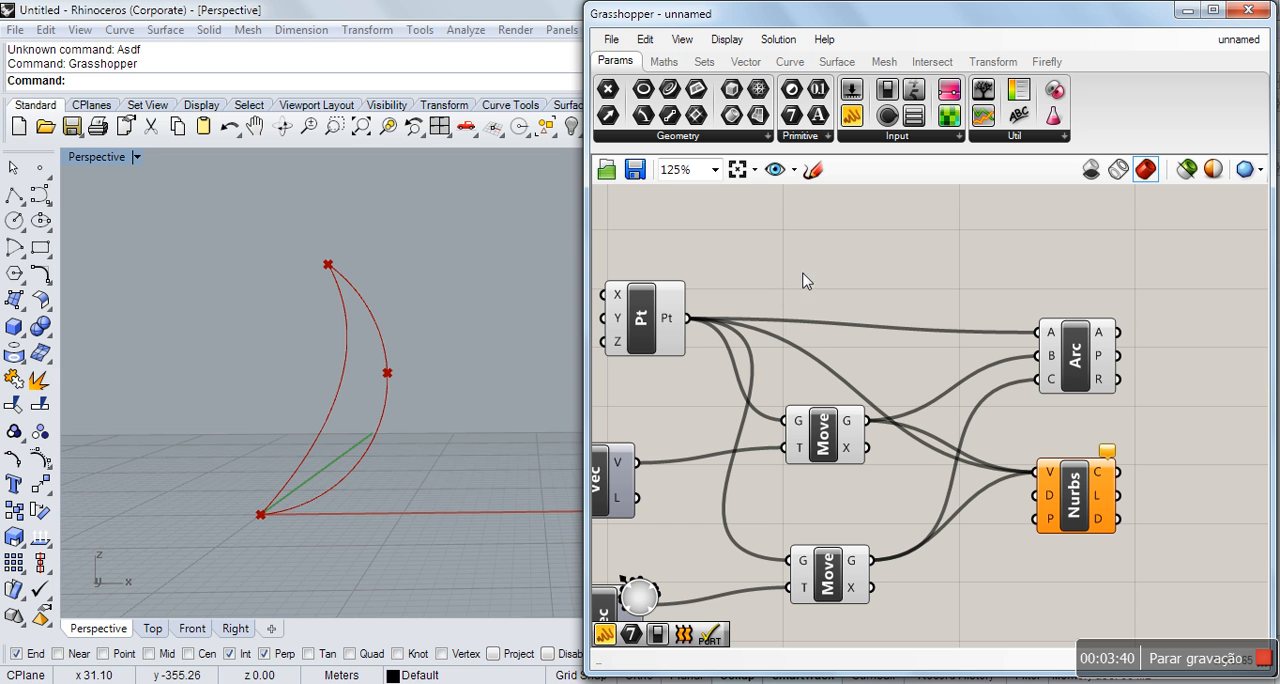
# Turn off the preview of the Arc component.
pyautogui.click(1069, 358)
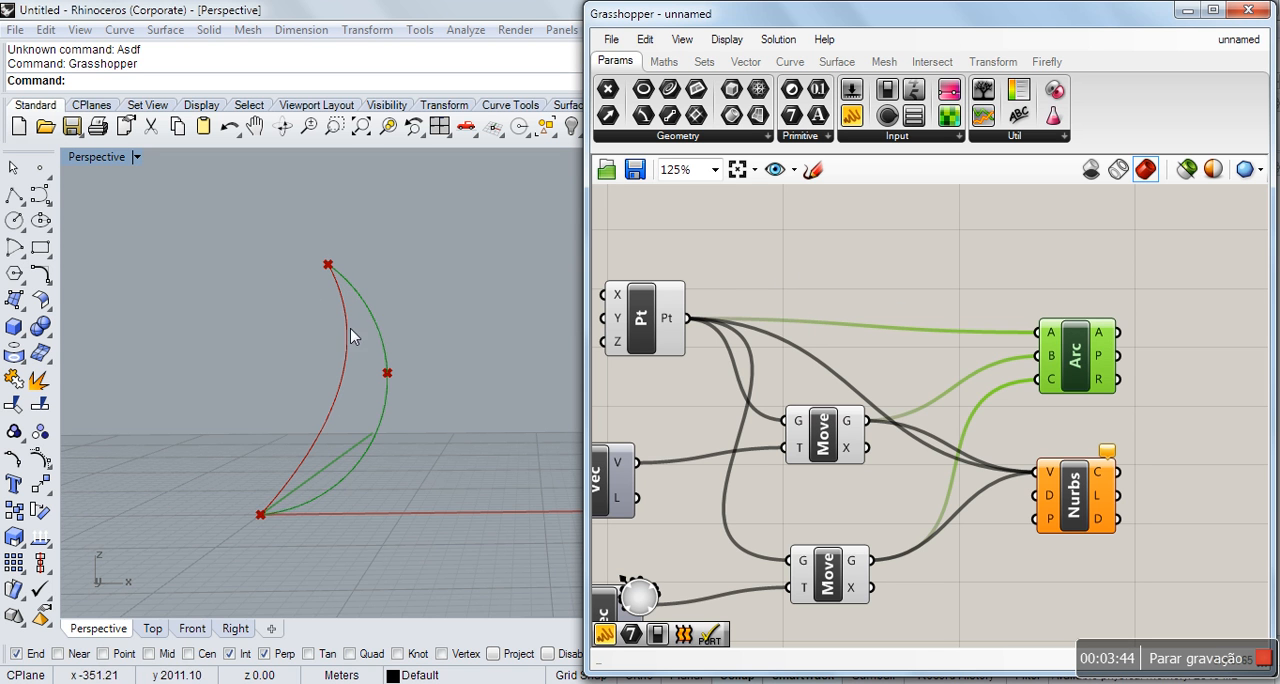
pyautogui.rightClick(1083, 358)
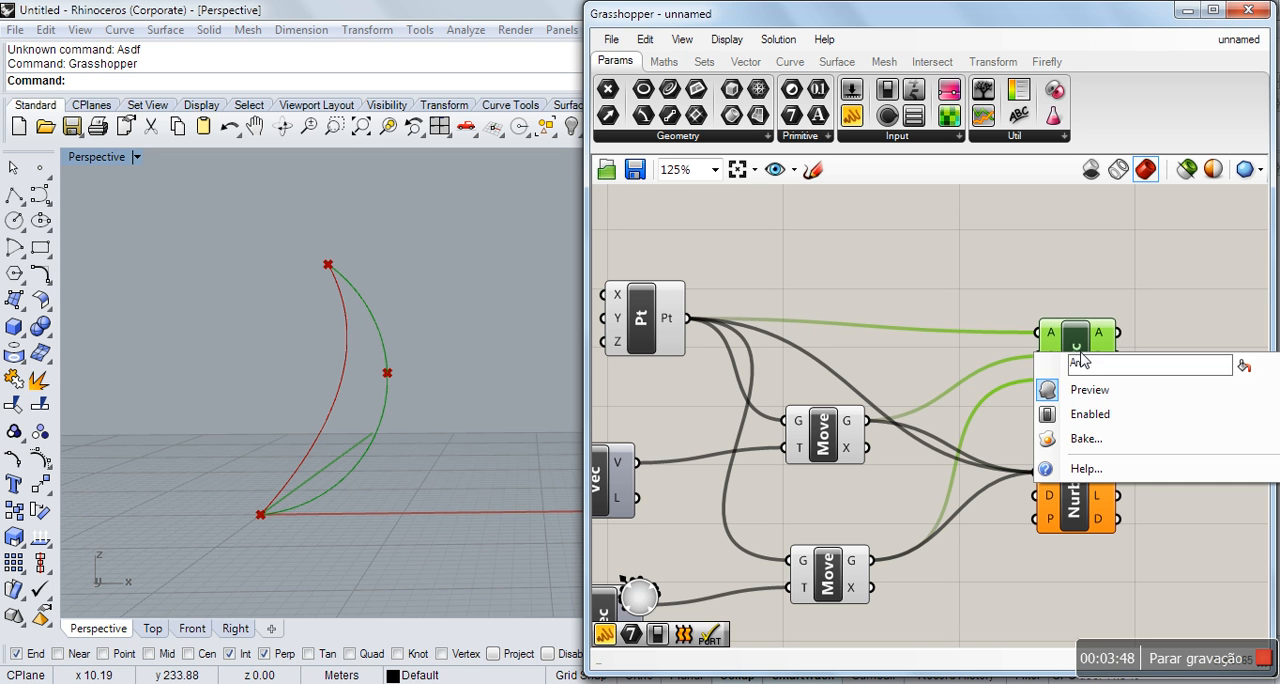
pyautogui.click(1076, 399)
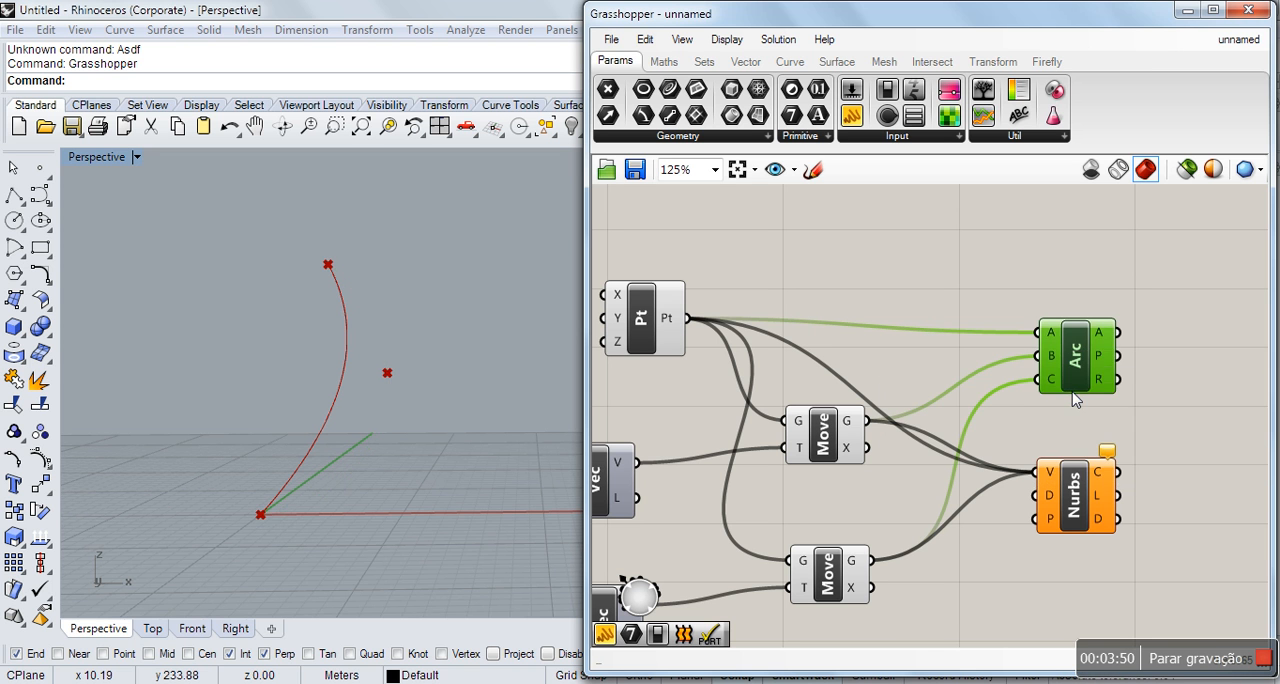
pyautogui.click(1016, 287)
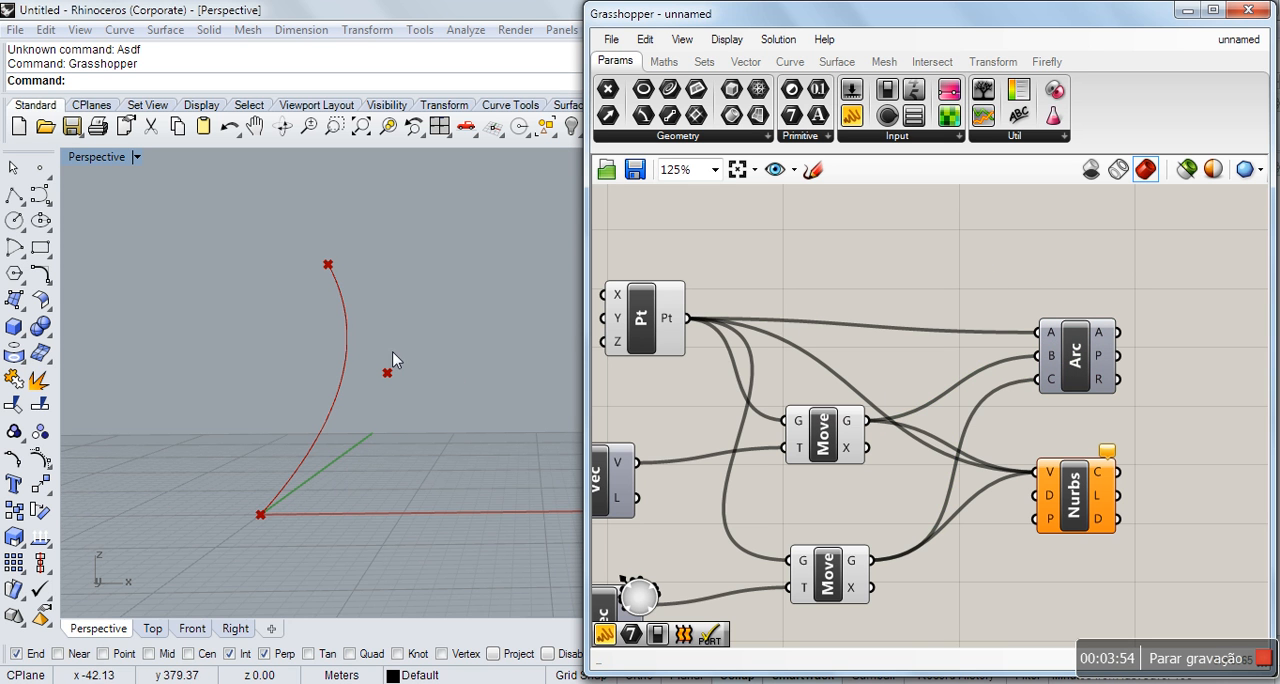
# Set the upper vector's X component to 19.40 and the lower vector's X component to 8.20.
pyautogui.moveTo(391, 406); pyautogui.dragTo(428, 420, button='right')
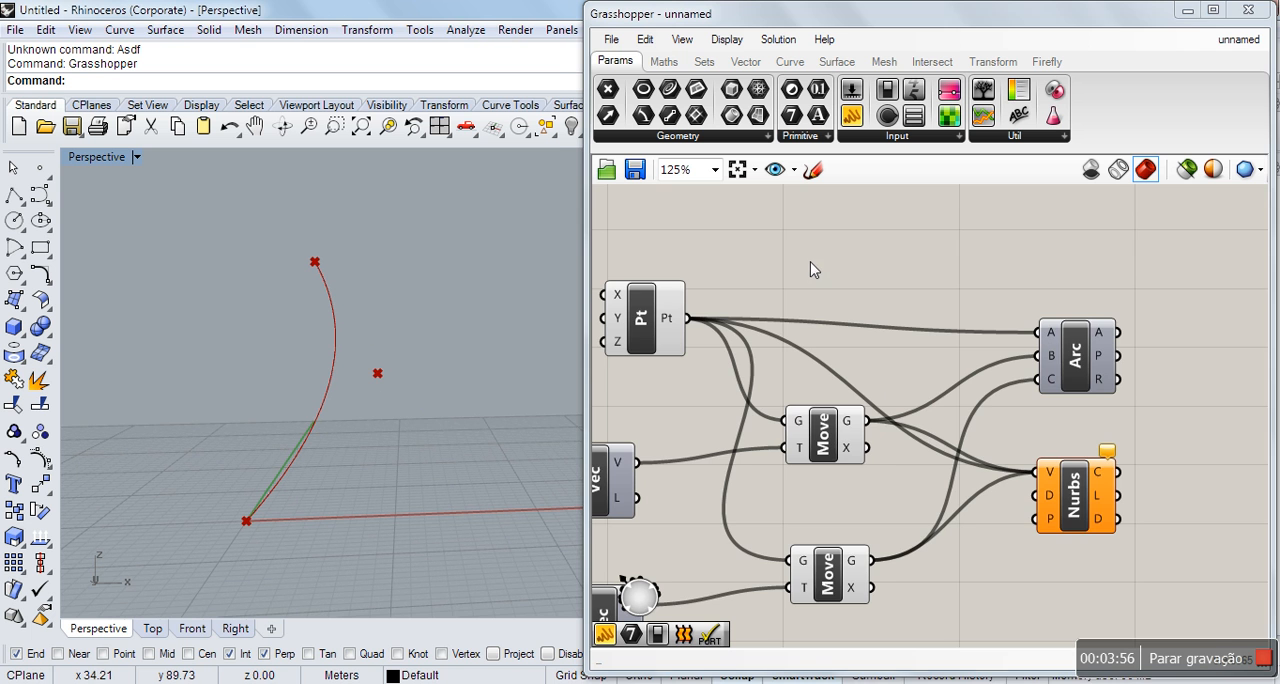
pyautogui.scroll(-3, 952, 309)
pyautogui.scroll(-2, 952, 309)
pyautogui.scroll(3, 660, 425)
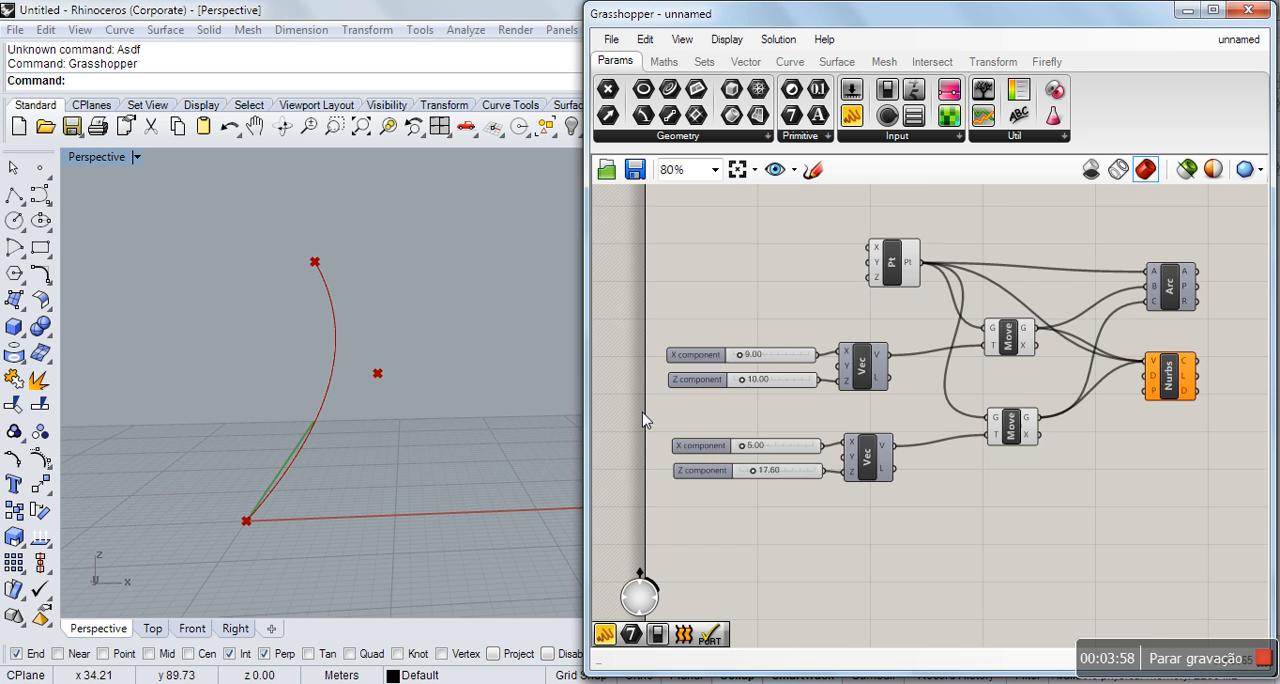
pyautogui.scroll(1, 645, 370)
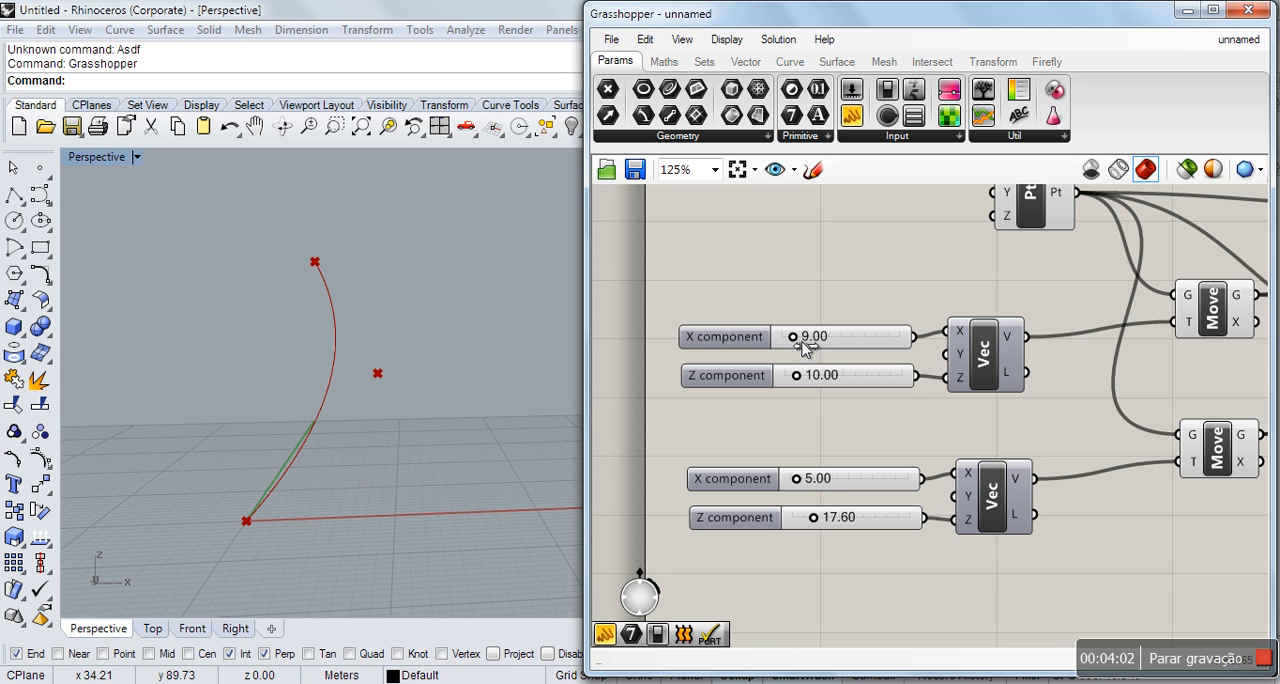
pyautogui.moveTo(802, 342)
pyautogui.mouseDown()
pyautogui.moveTo(821, 345)
pyautogui.moveTo(812, 350)
pyautogui.mouseUp()
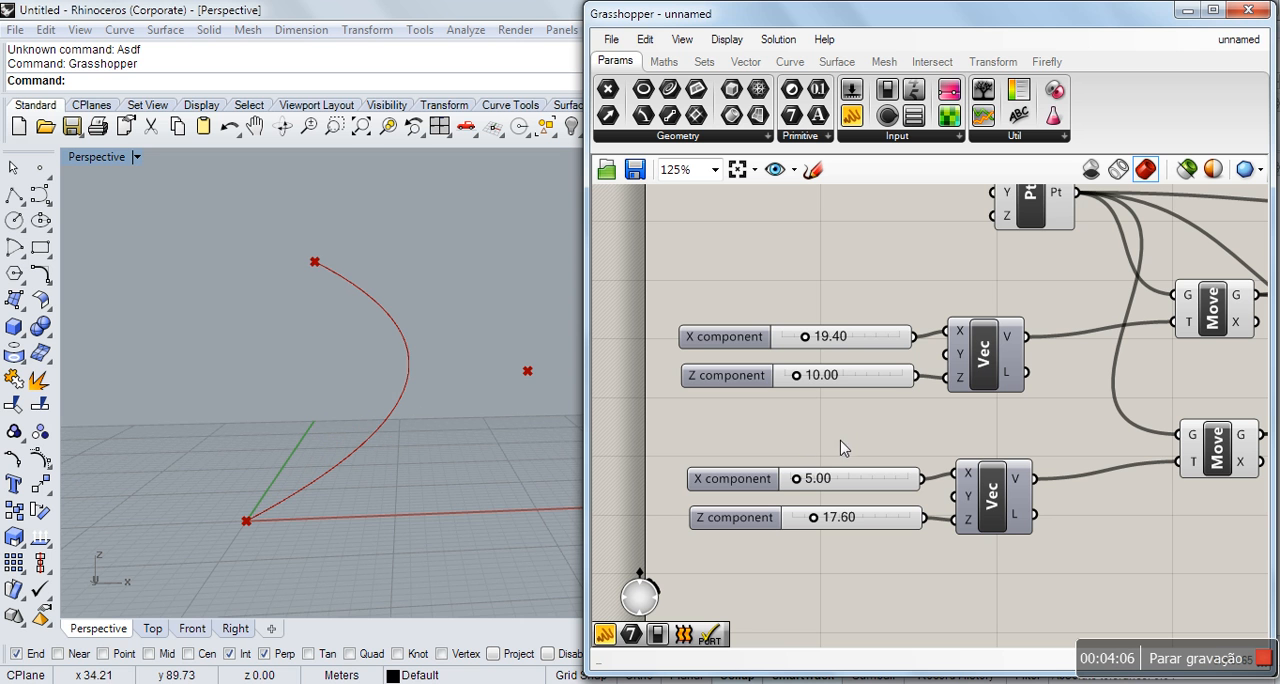
pyautogui.moveTo(795, 480); pyautogui.dragTo(808, 490)
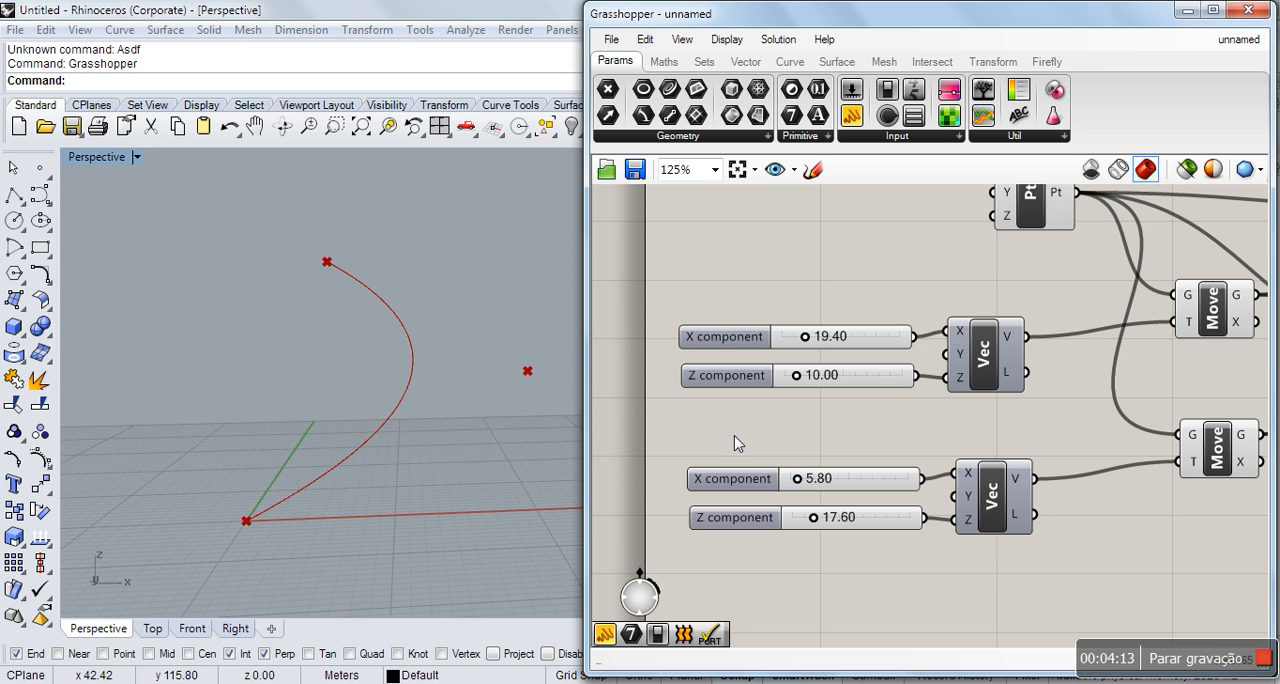
pyautogui.moveTo(812, 492); pyautogui.dragTo(814, 491)
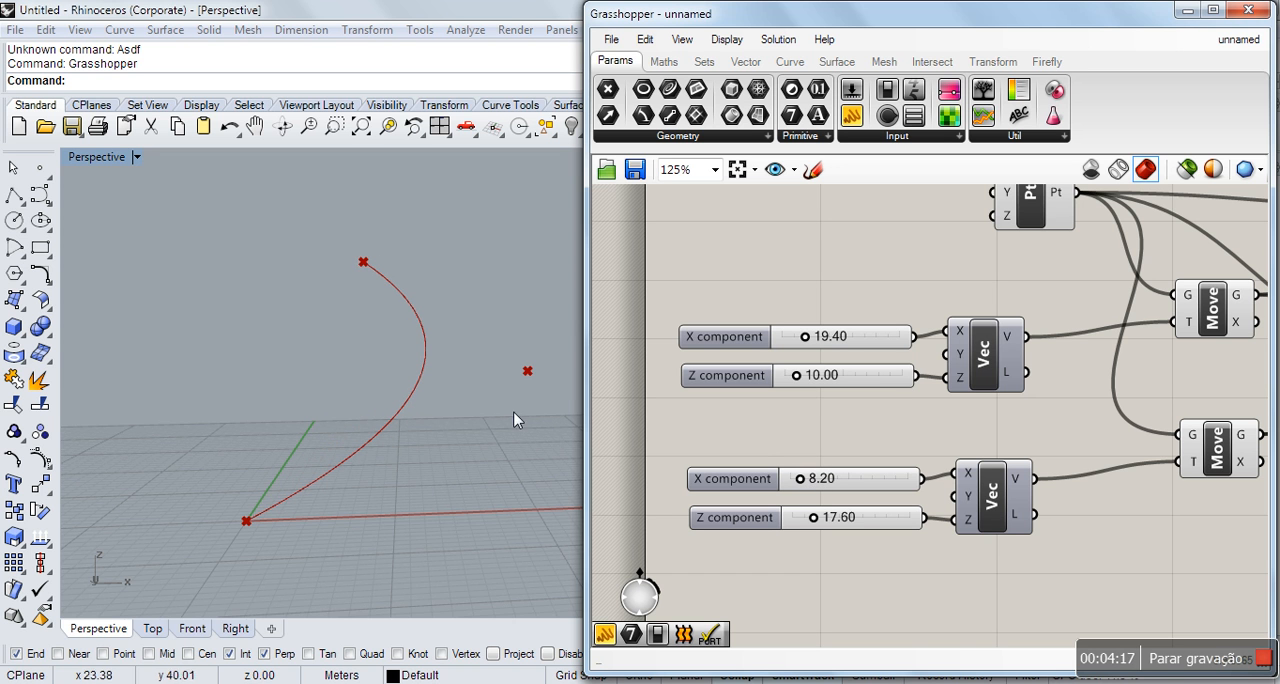